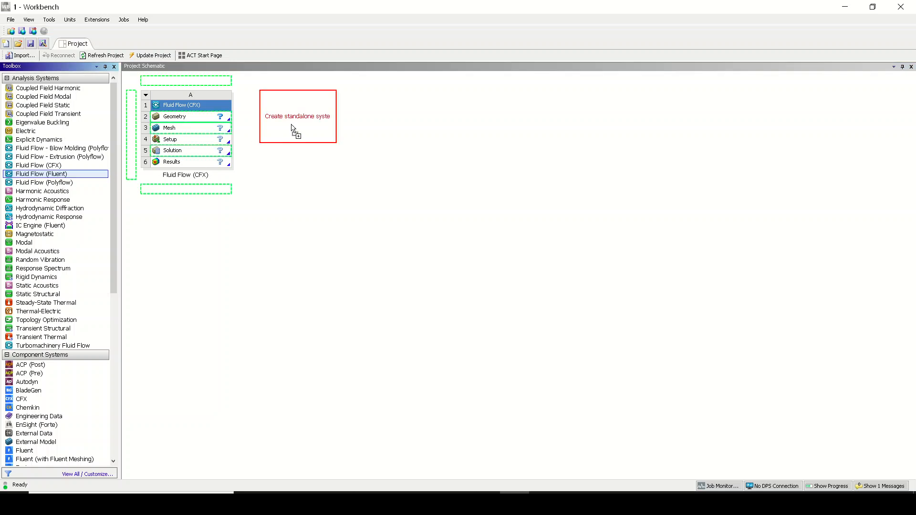
Delete the Fluid Flow (CFX) system from the project schematic, keeping the Fluid Flow (Fluent) system.
click(150, 102)
click(146, 95)
click(184, 195)
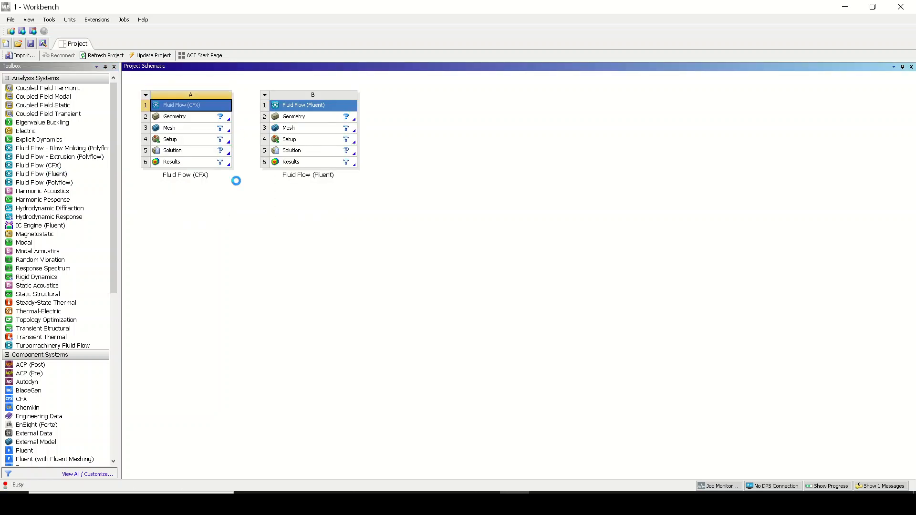
click(470, 272)
Display the properties of the Geometry cell in the Fluid Flow (Fluent) system.
click(203, 118)
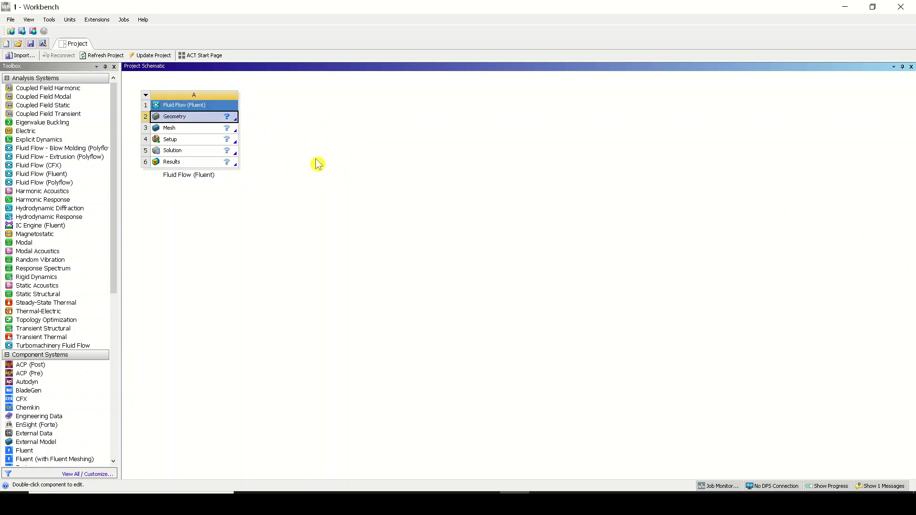
right_click(167, 119)
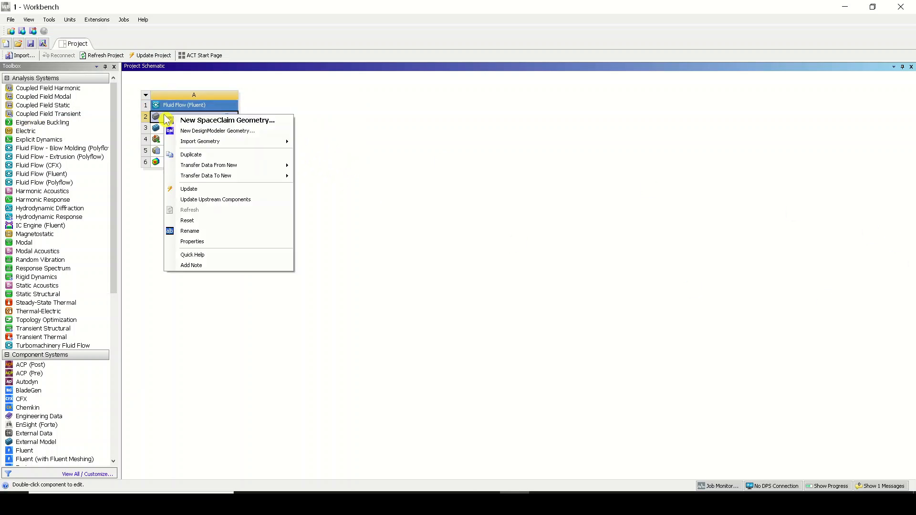
click(257, 245)
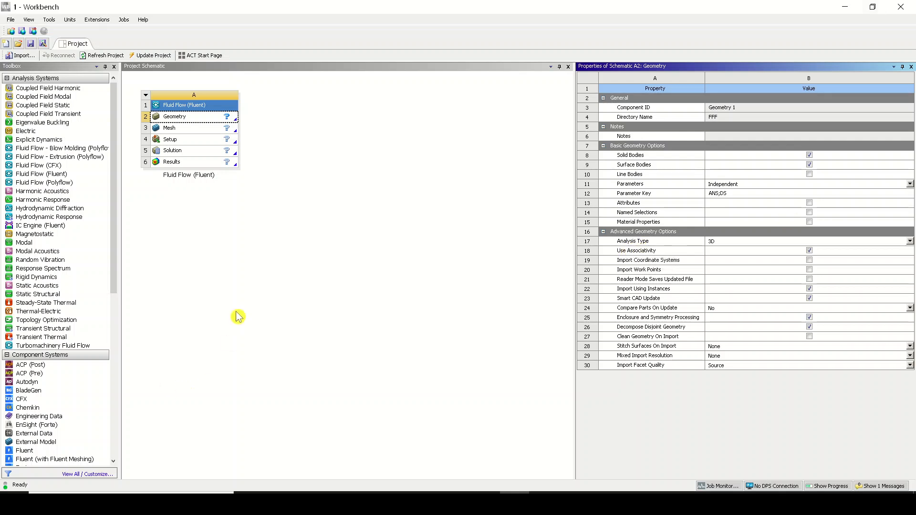
Import the geometry file prt0001.stp into the Geometry cell of the Fluid Flow (Fluent) system.
click(194, 119)
right_click(195, 125)
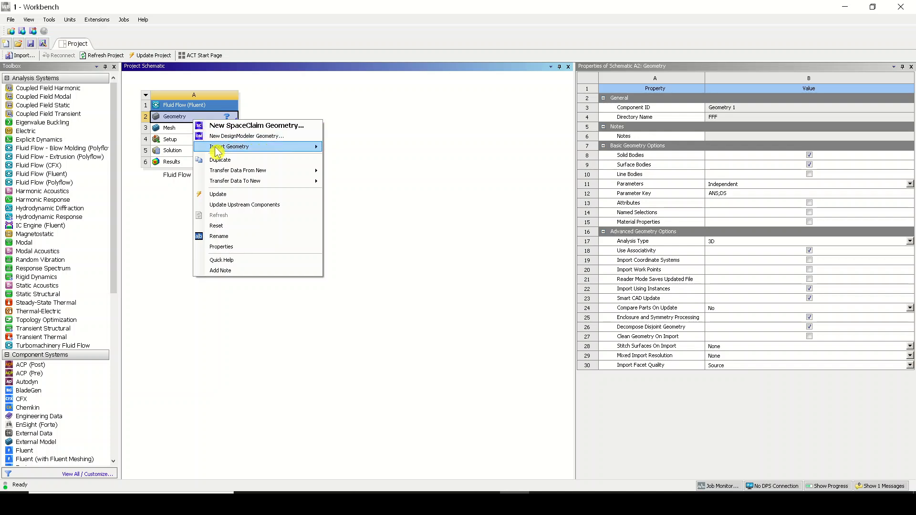
mouse_move(215, 147)
click(375, 148)
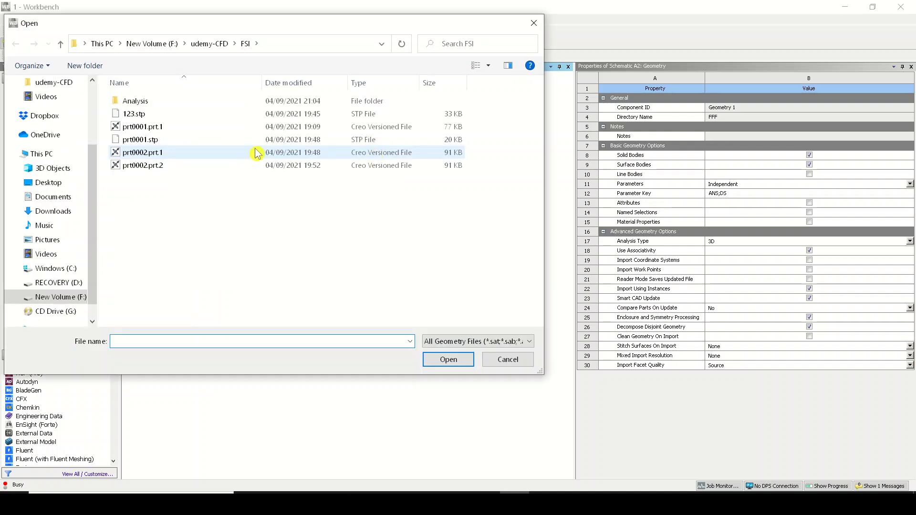
click(260, 139)
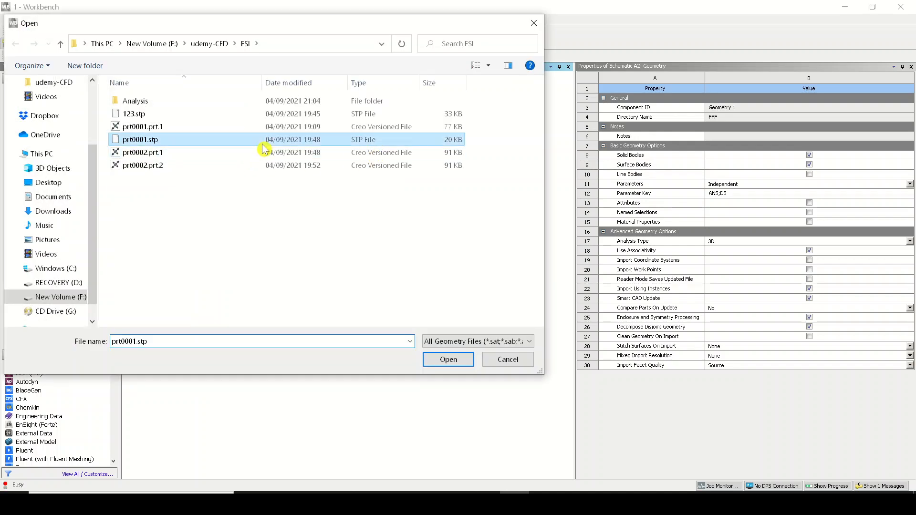
click(453, 363)
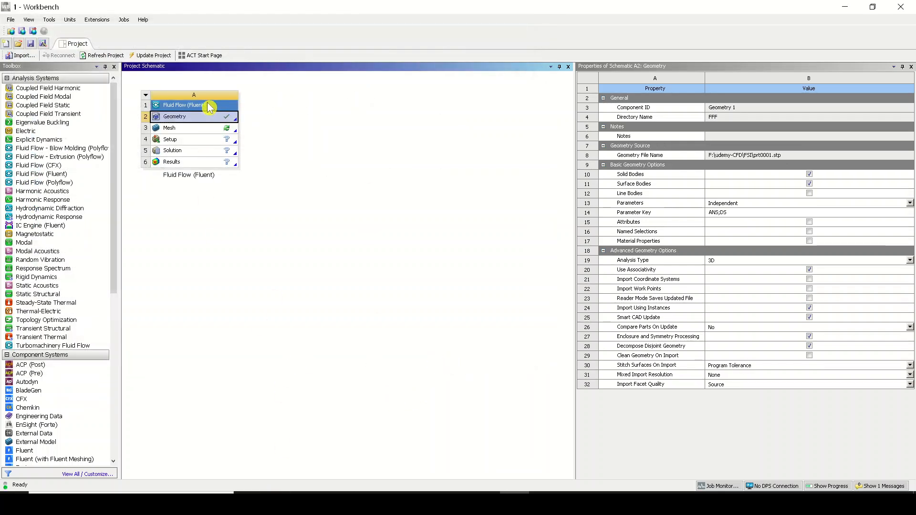
Open the imported geometry in DesignModeler and generate the import feature.
right_click(202, 120)
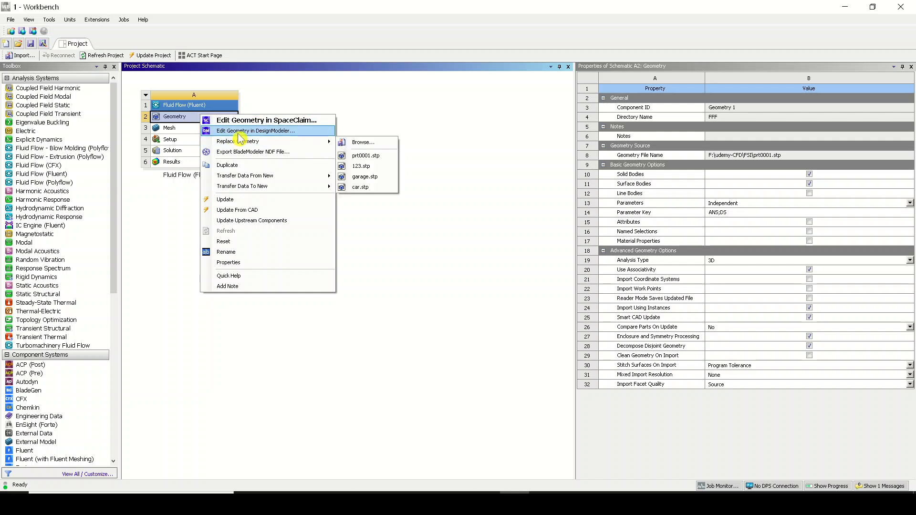
click(236, 131)
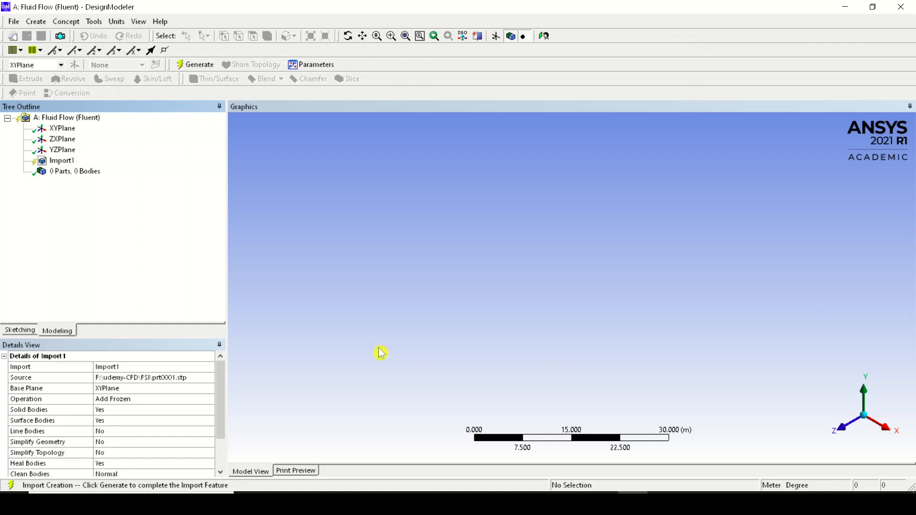
click(203, 65)
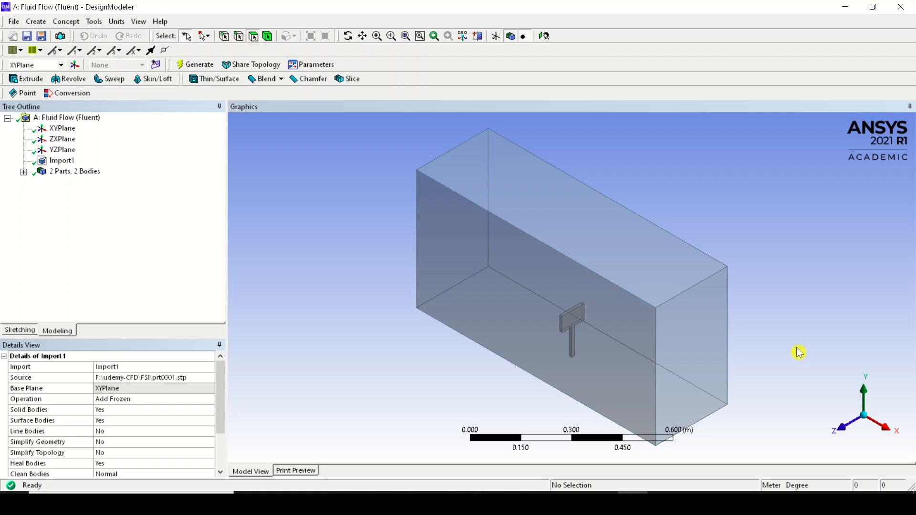
Create a Boolean feature with the Subtract operation and assign the large box enclosure as its target body.
middle_drag(377, 239, 522, 344)
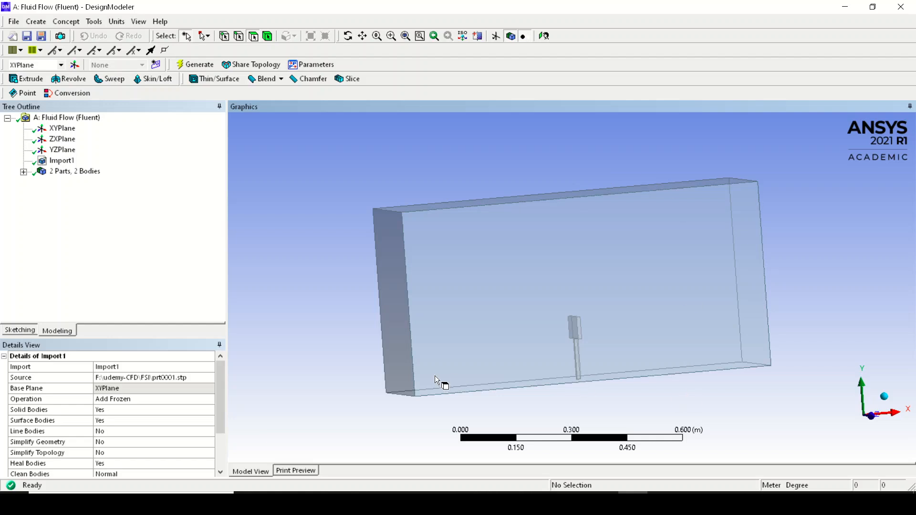
scroll(431, 375, down, 1)
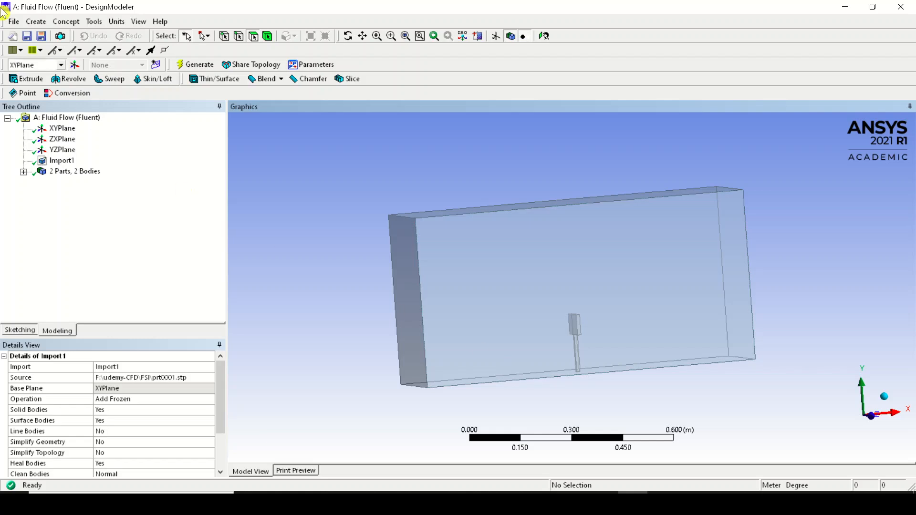
click(37, 22)
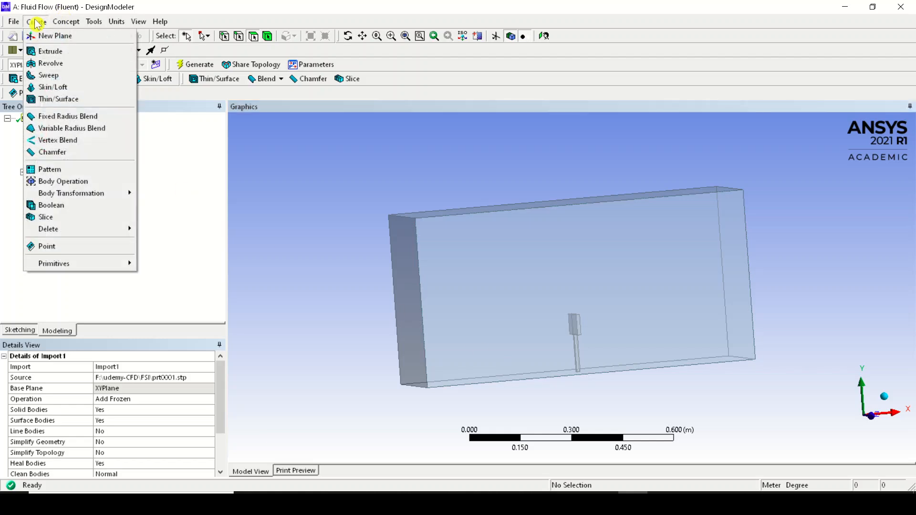
click(61, 206)
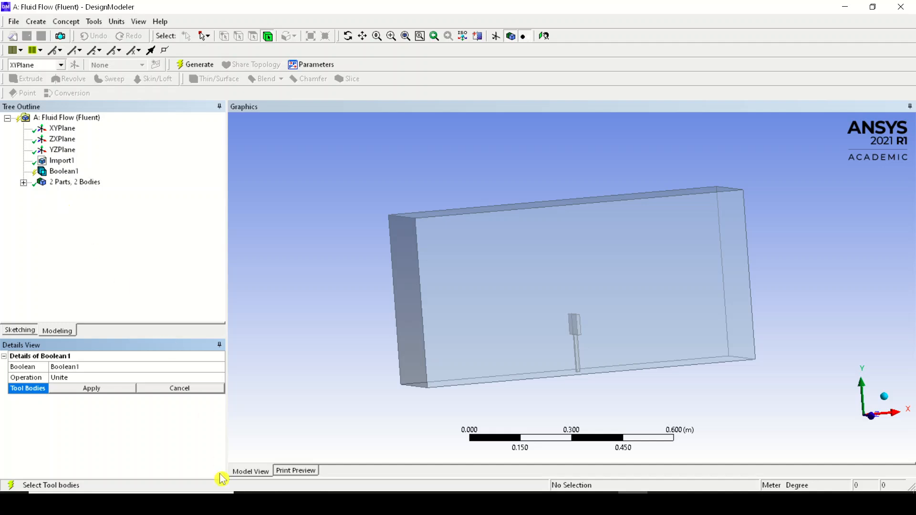
click(153, 387)
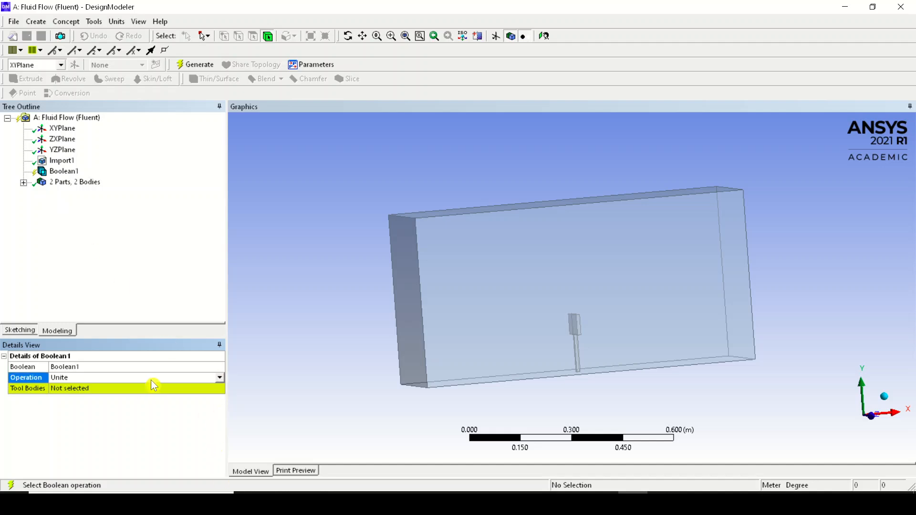
click(219, 377)
click(106, 400)
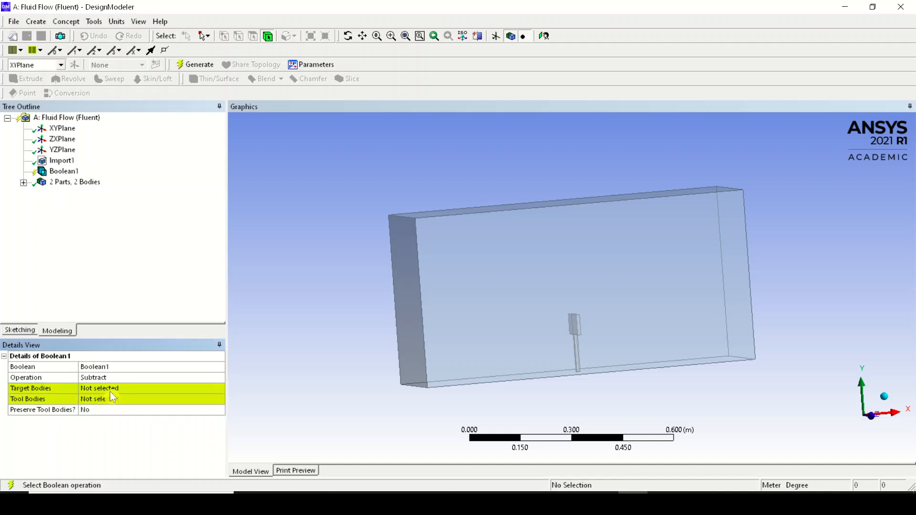
click(110, 389)
click(477, 303)
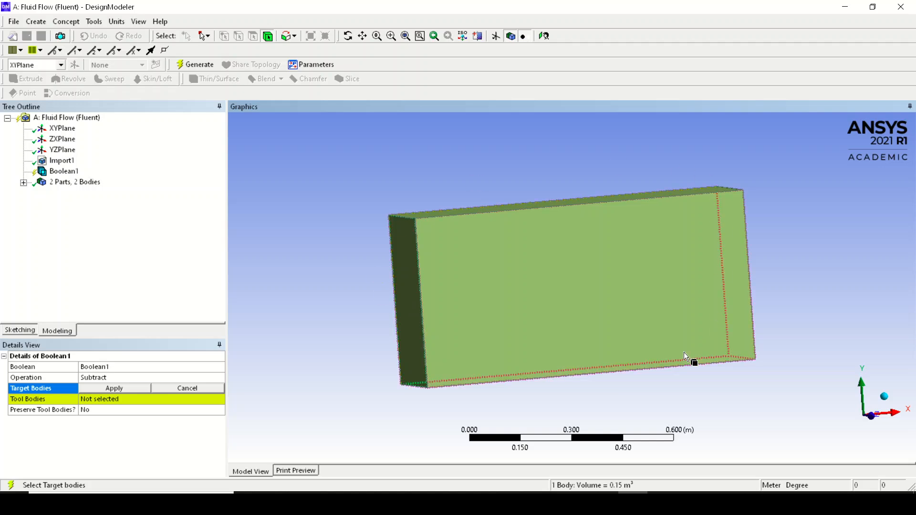
click(129, 387)
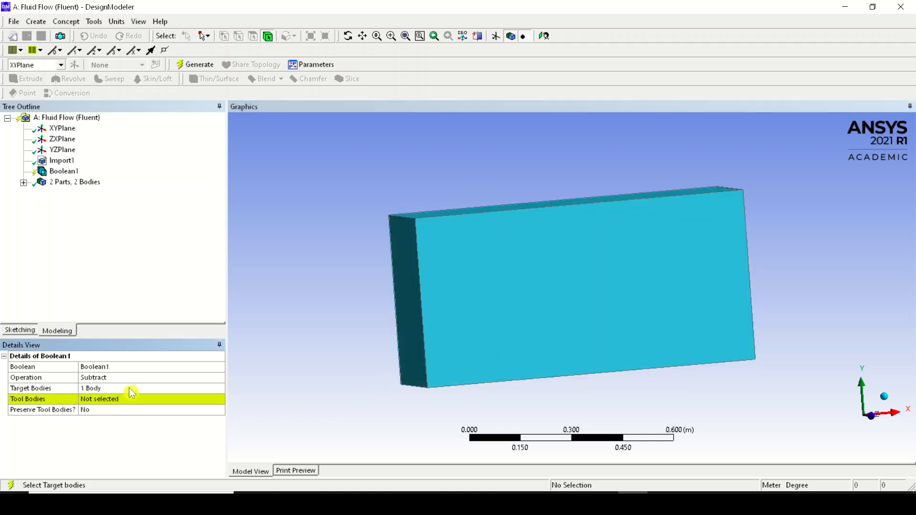
Assign the small sign-shaped PRT0002 body inside the box as the tool body of the Boolean subtraction.
click(102, 400)
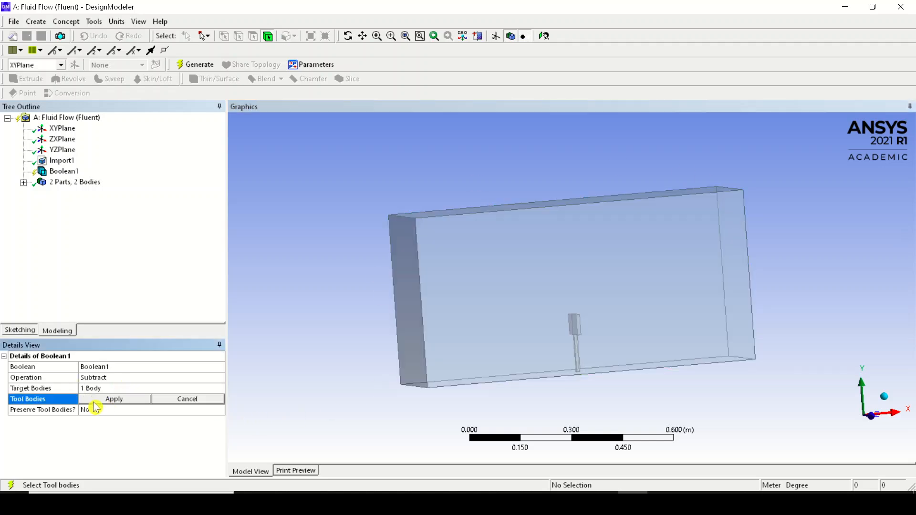
middle_drag(473, 278, 533, 292)
click(27, 193)
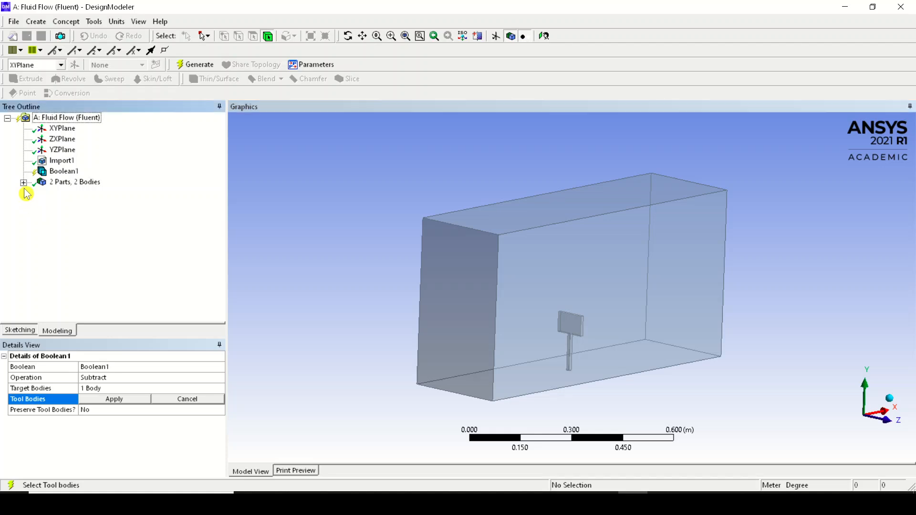
click(23, 182)
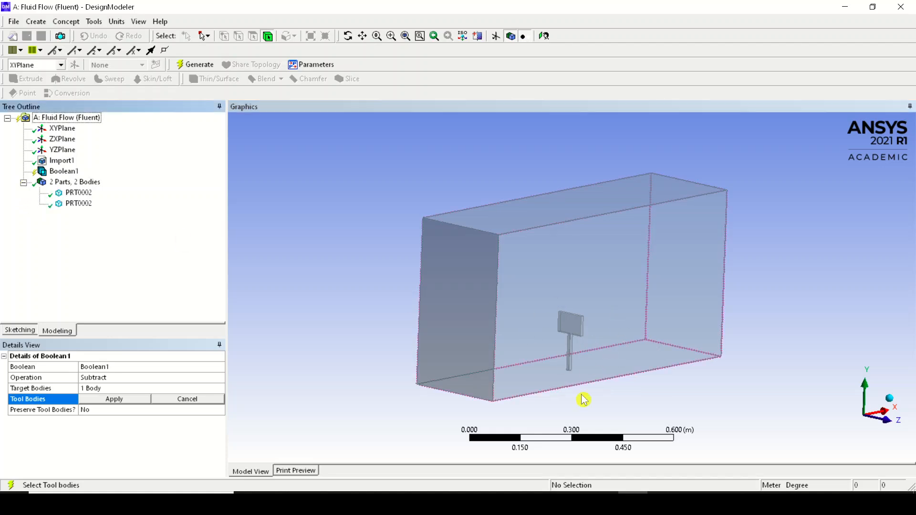
click(23, 182)
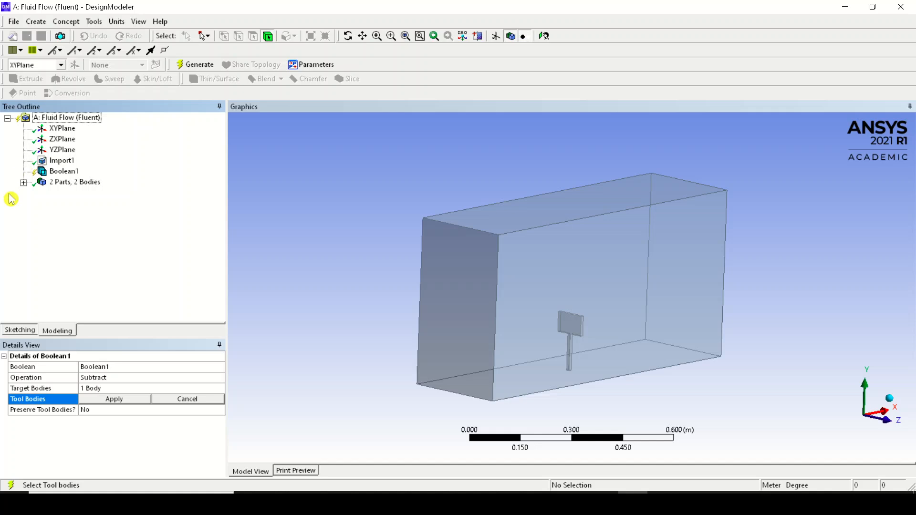
click(23, 183)
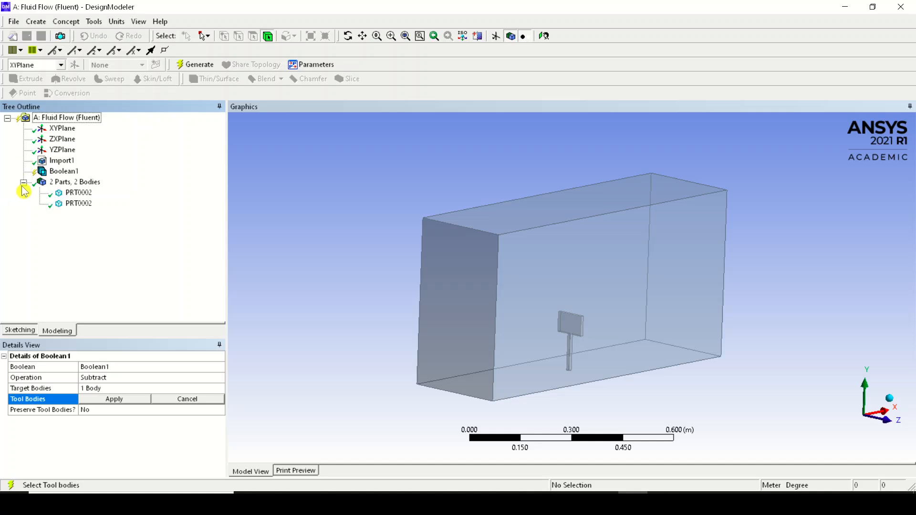
click(79, 193)
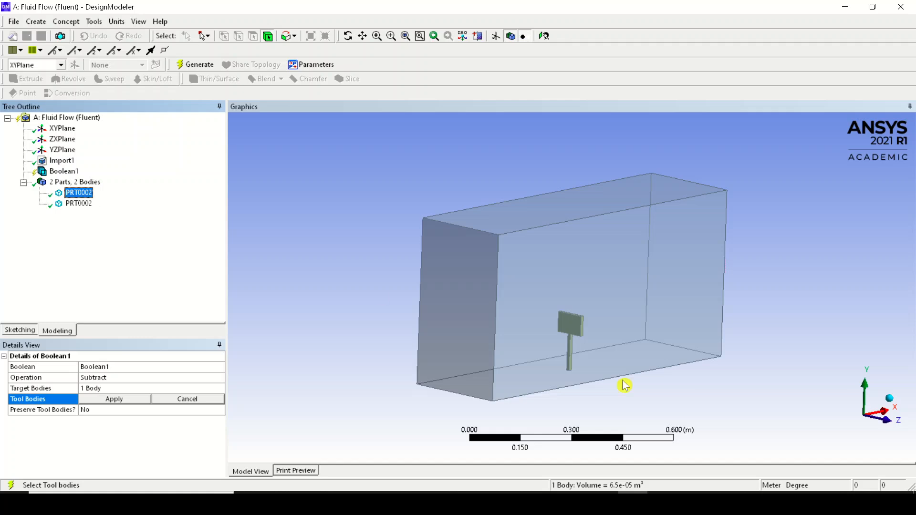
click(114, 399)
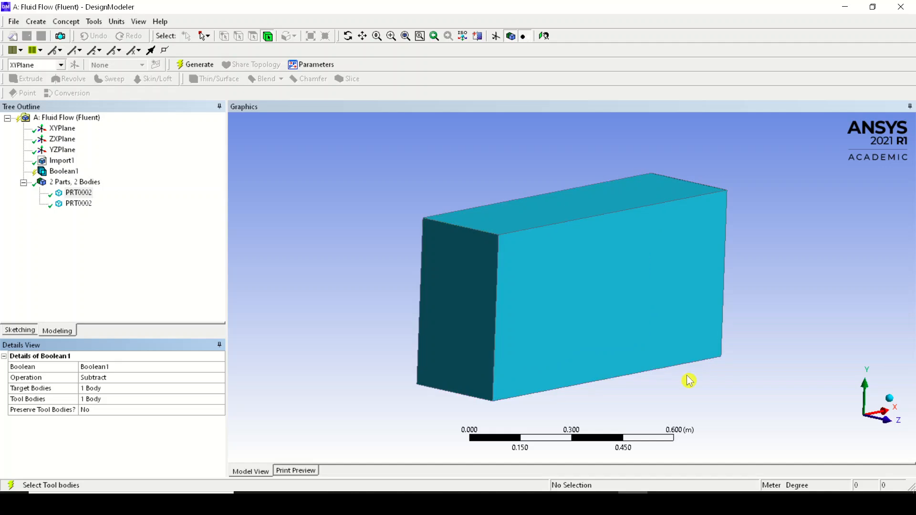
Generate the Boolean feature to subtract the sign-shaped body from the box enclosure.
mouse_move(689, 380)
middle_down()
mouse_move(660, 344)
mouse_move(670, 263)
middle_up()
scroll(600, 294, down, 3)
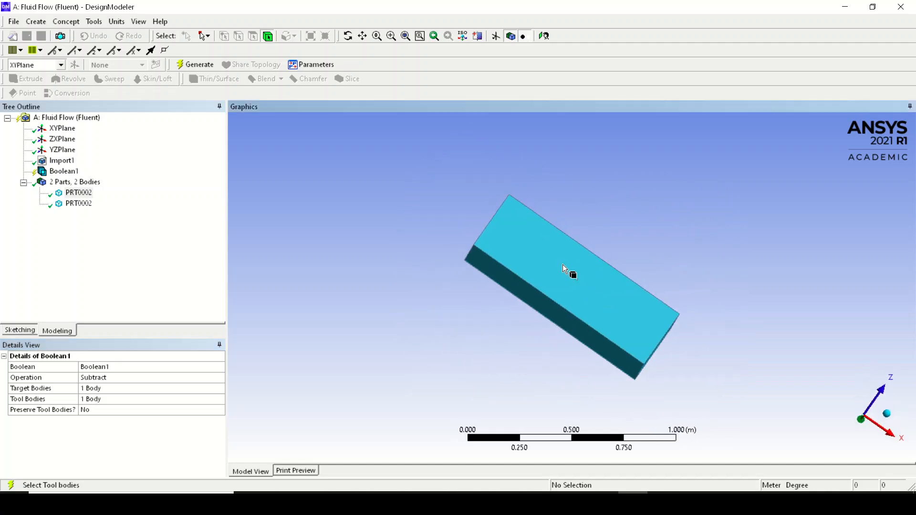
mouse_move(552, 255)
right_down()
mouse_move(623, 301)
mouse_move(629, 341)
right_up()
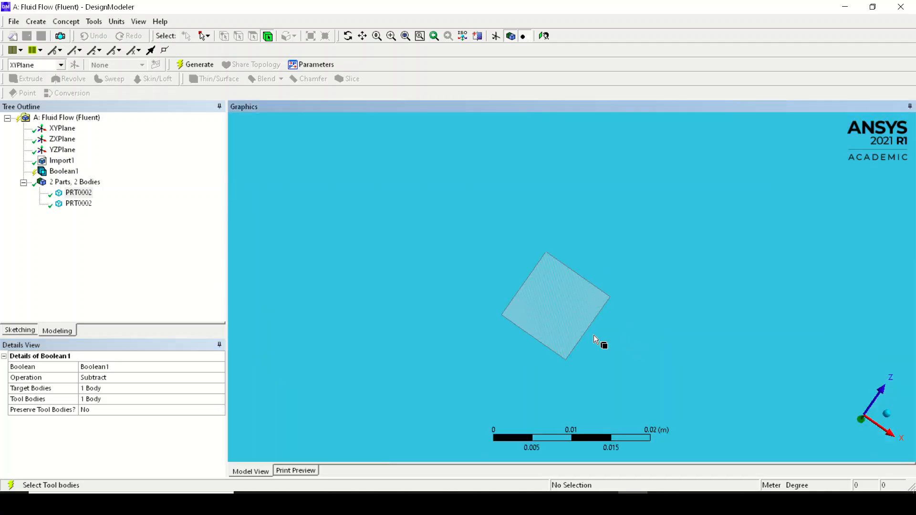
middle_drag(538, 323, 554, 315)
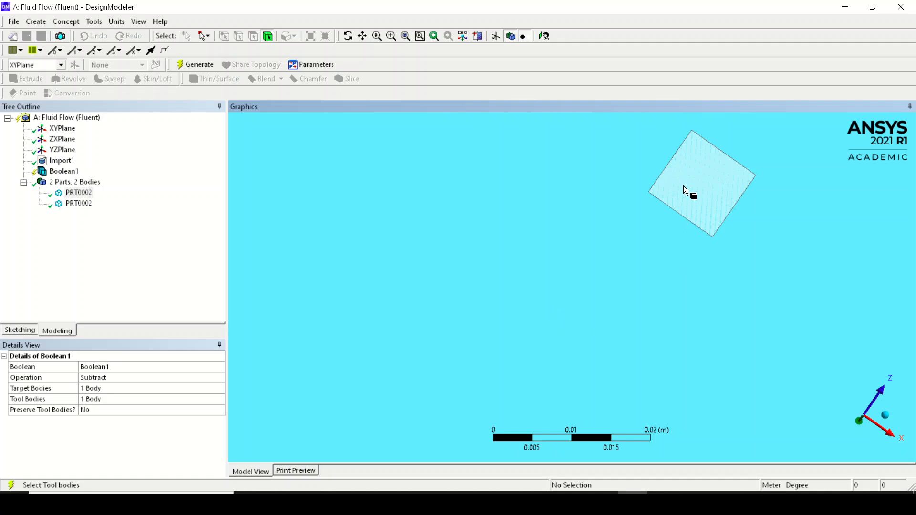
scroll(668, 175, down, 5)
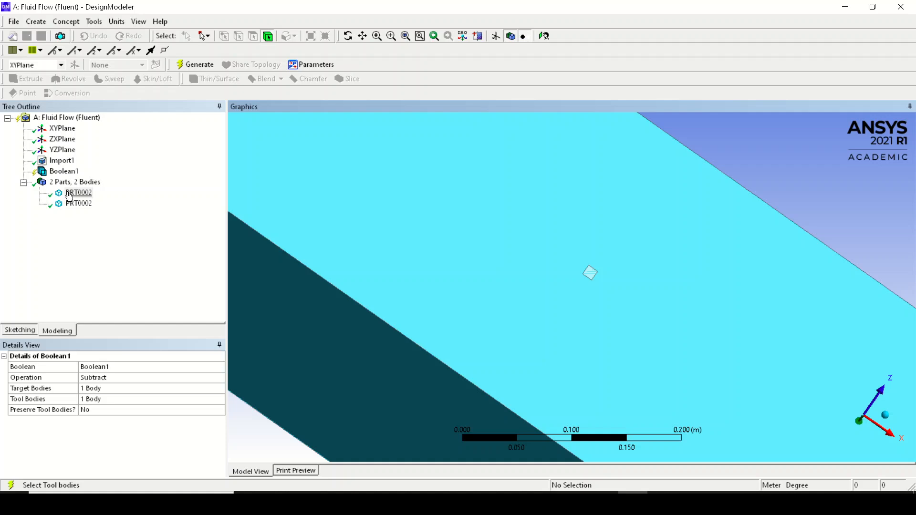
scroll(655, 321, down, 1)
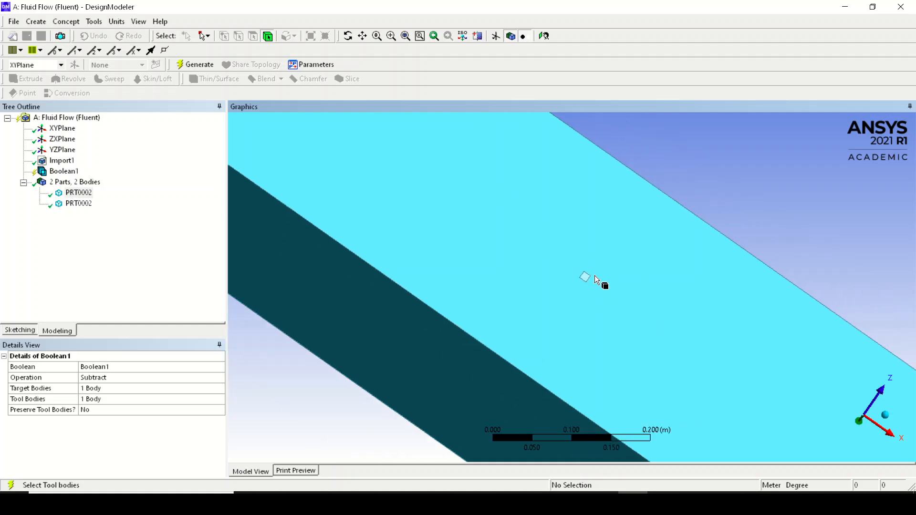
scroll(524, 266, down, 1)
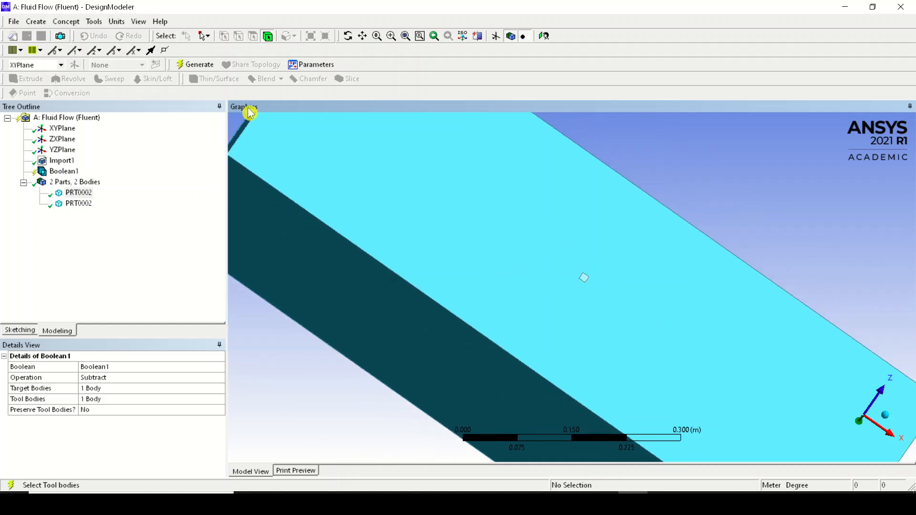
click(197, 65)
Examine the remaining box body and the opening cut into its bottom face by the subtracted post.
middle_drag(612, 262, 612, 302)
middle_drag(577, 334, 579, 311)
right_drag(589, 265, 604, 303)
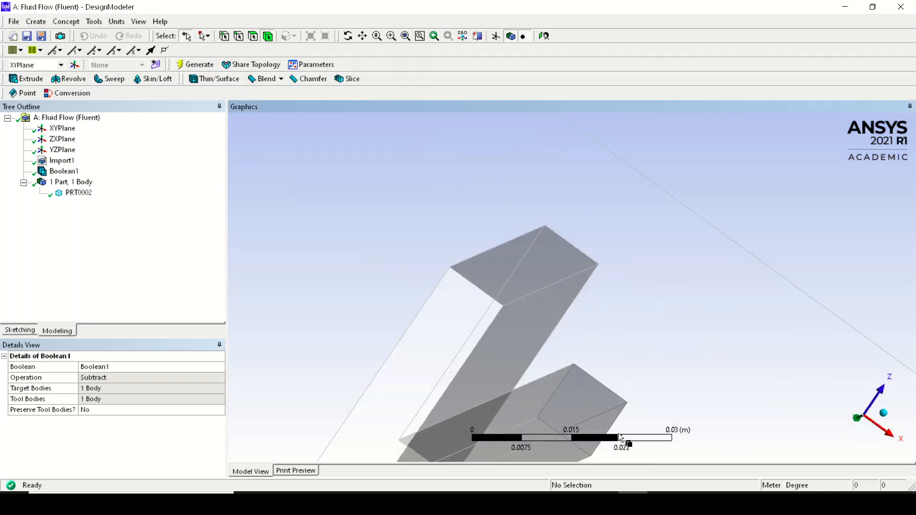
click(598, 420)
scroll(617, 371, down, 4)
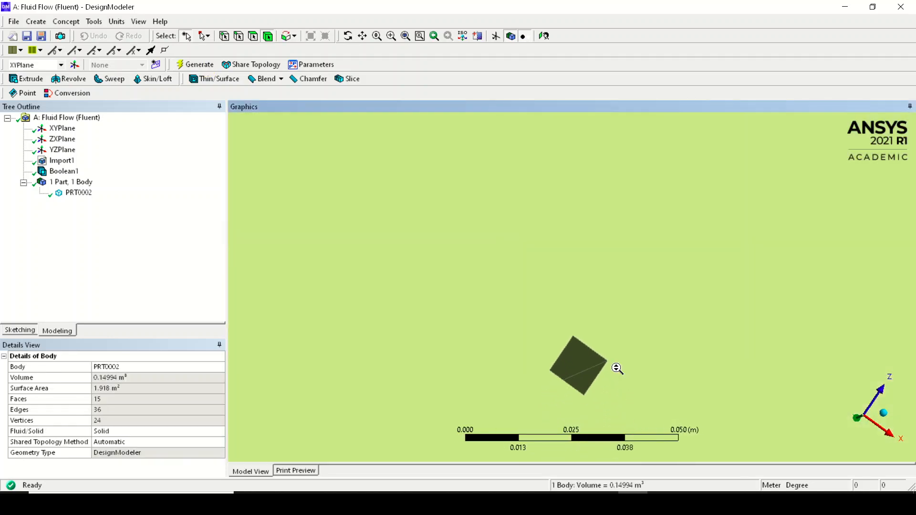
scroll(591, 301, down, 5)
middle_drag(575, 255, 543, 245)
right_drag(538, 245, 591, 324)
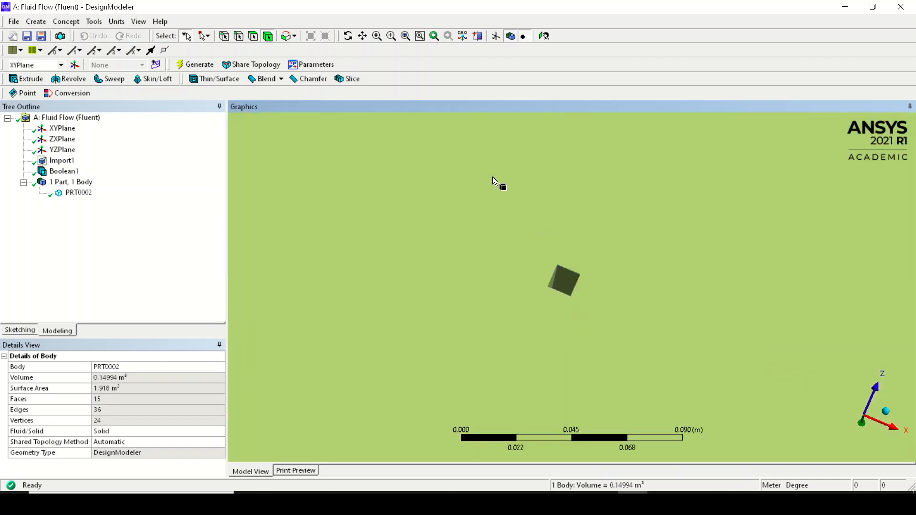
Create a named selection called Inlet on the small end face of the box on the negative X side.
scroll(613, 252, down, 8)
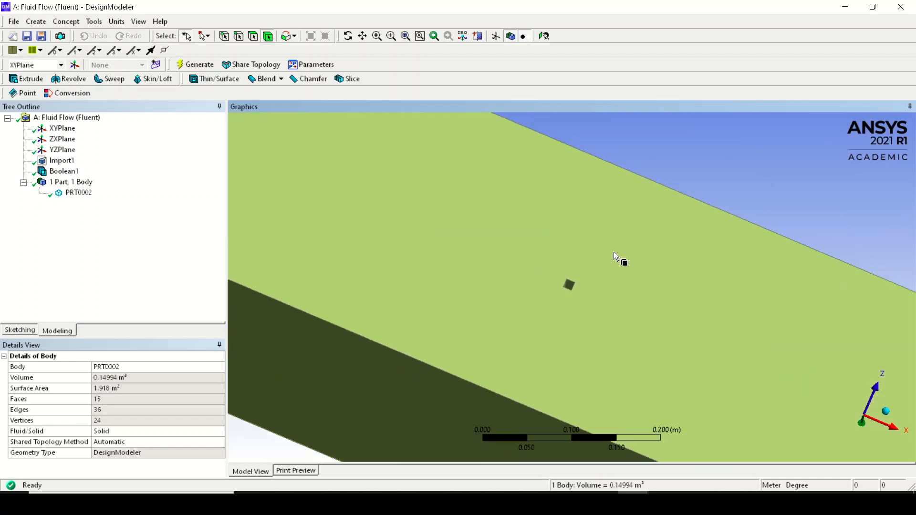
scroll(614, 252, down, 2)
click(886, 411)
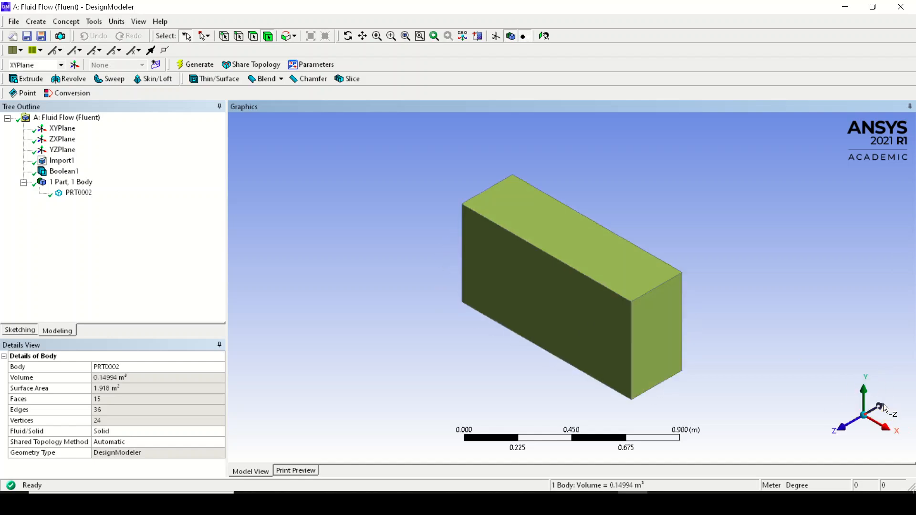
click(659, 205)
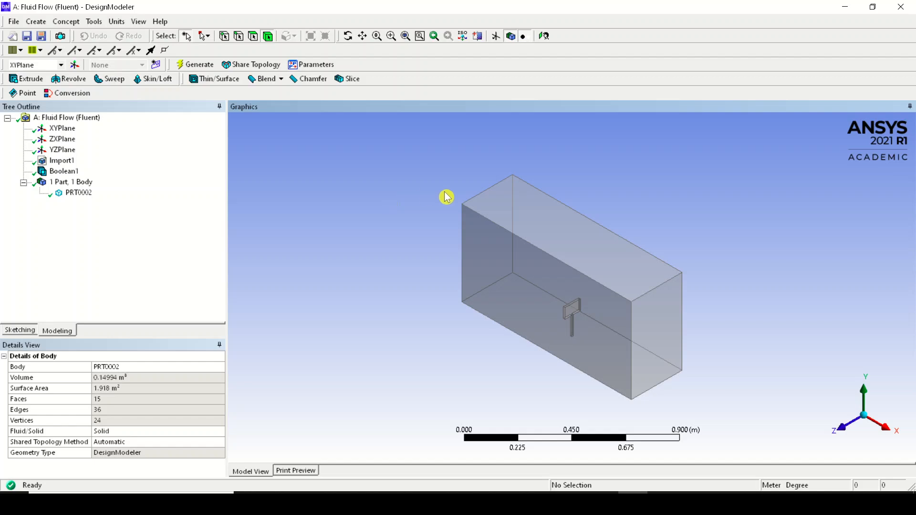
middle_drag(445, 196, 628, 272)
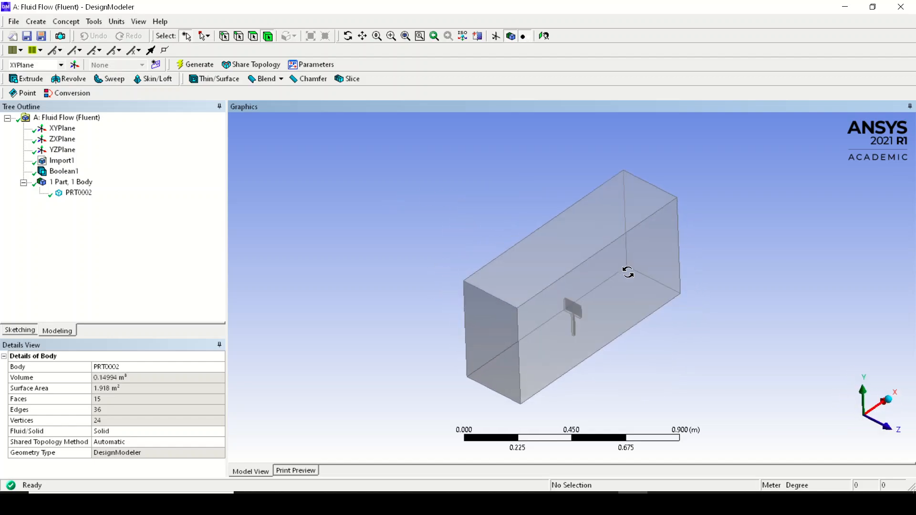
click(253, 36)
click(474, 317)
right_click(475, 317)
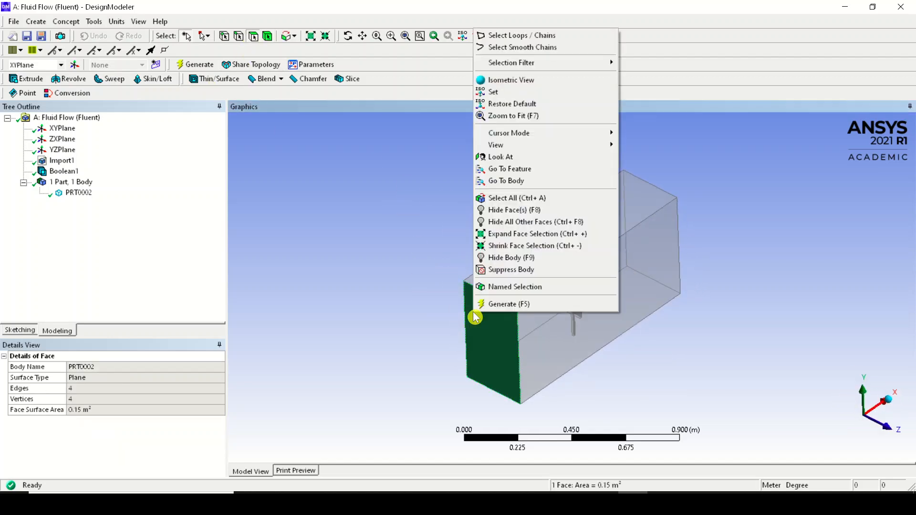
click(513, 286)
click(119, 372)
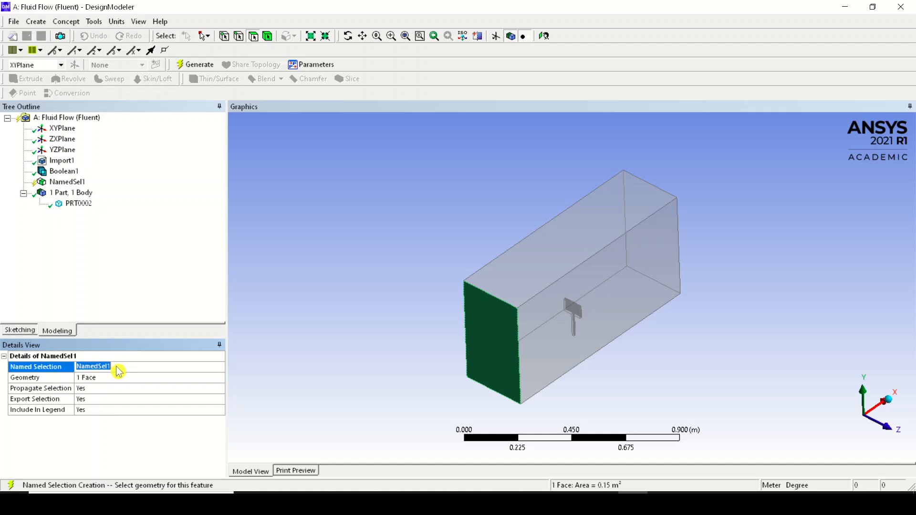
text(Inlet)
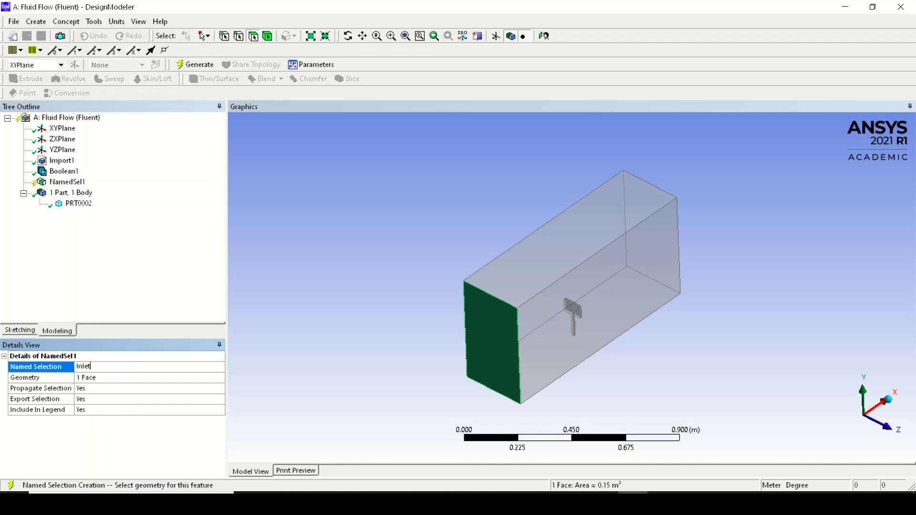
key(Return)
Generate the Inlet named selection.
click(892, 428)
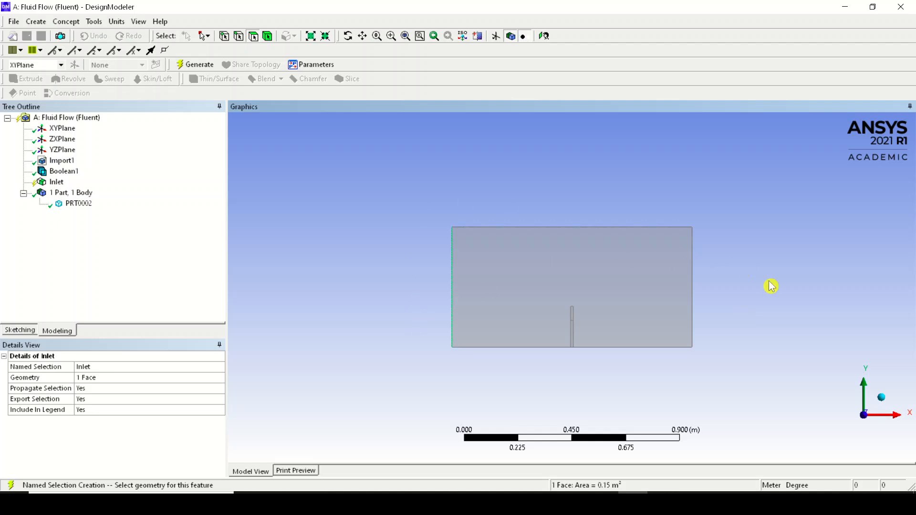
middle_drag(700, 212, 654, 293)
click(666, 285)
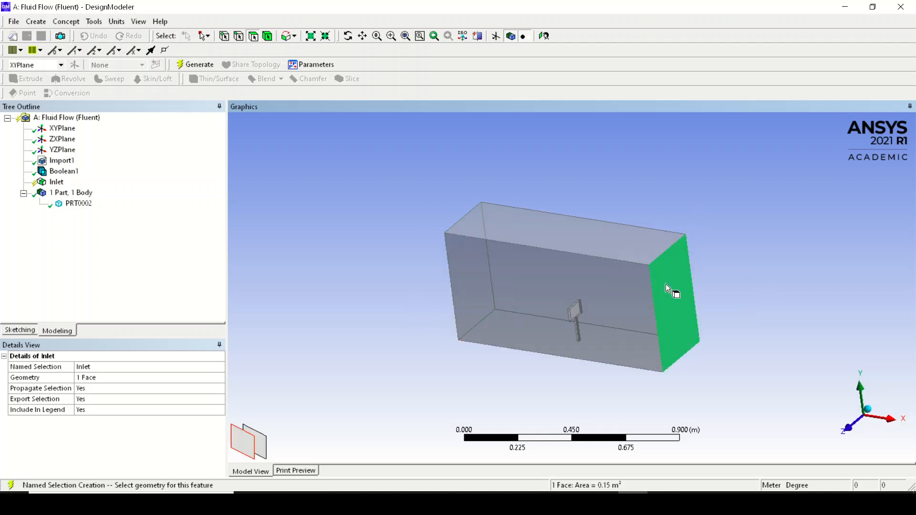
right_click(665, 284)
click(405, 178)
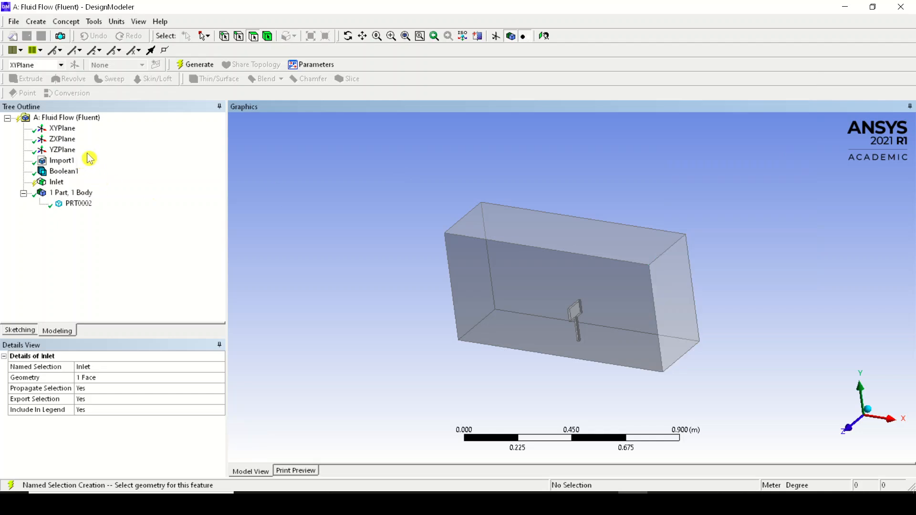
click(206, 67)
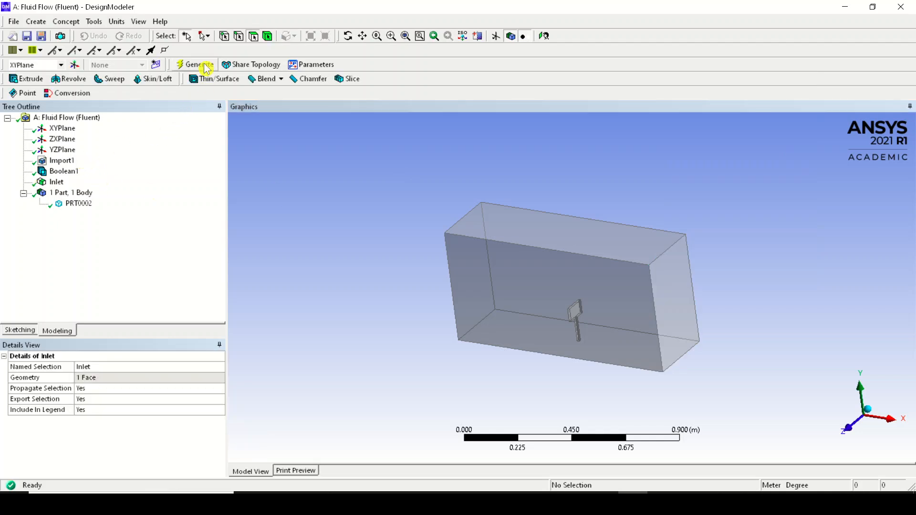
Create and generate a named selection called Outlet on the box's end face on the positive X side.
click(668, 292)
right_click(669, 292)
click(706, 263)
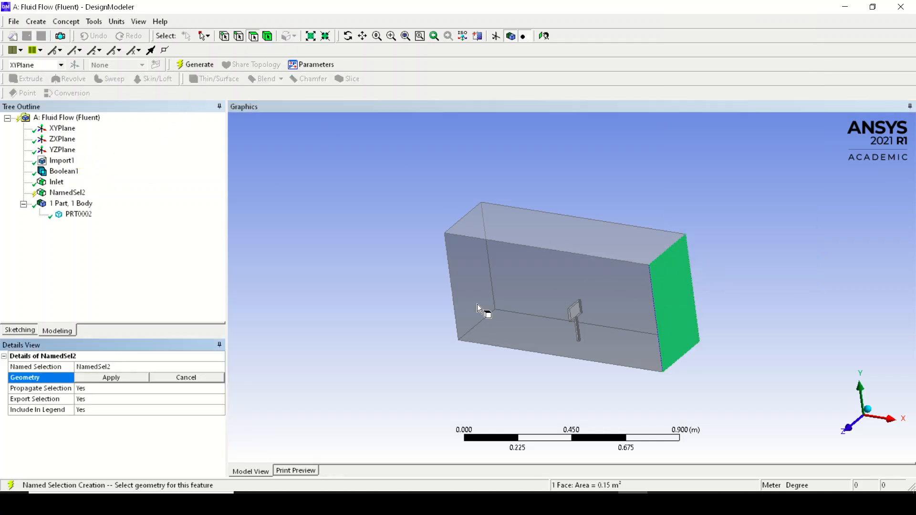
click(158, 367)
text(Outlet)
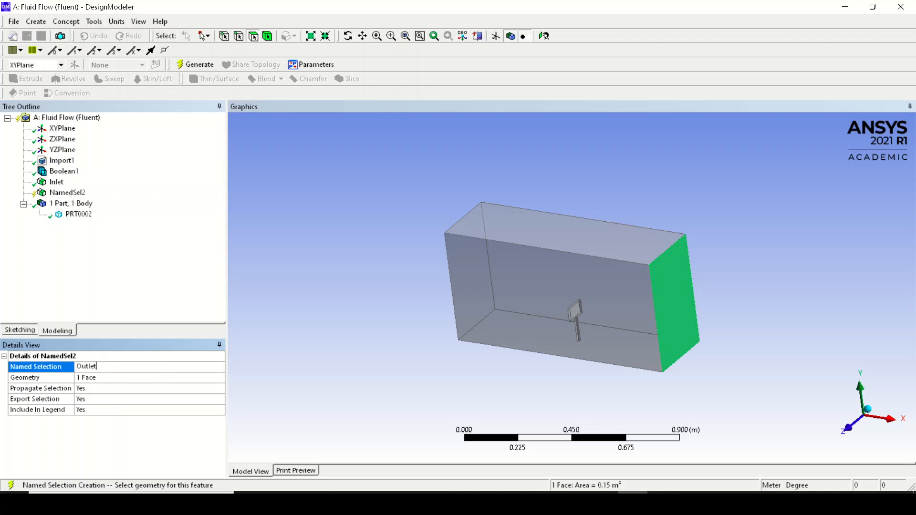
key(Return)
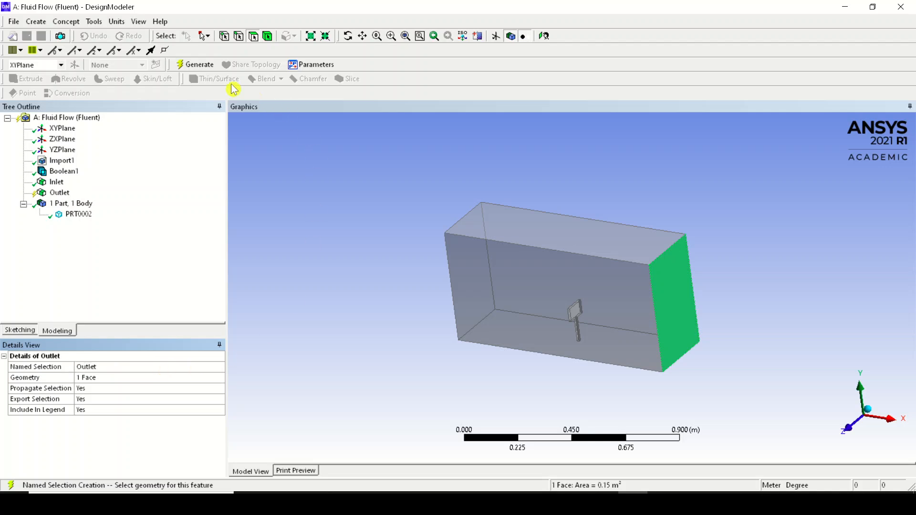
click(203, 65)
Create a named selection called Symmetry from the two long vertical side faces of the box.
click(600, 302)
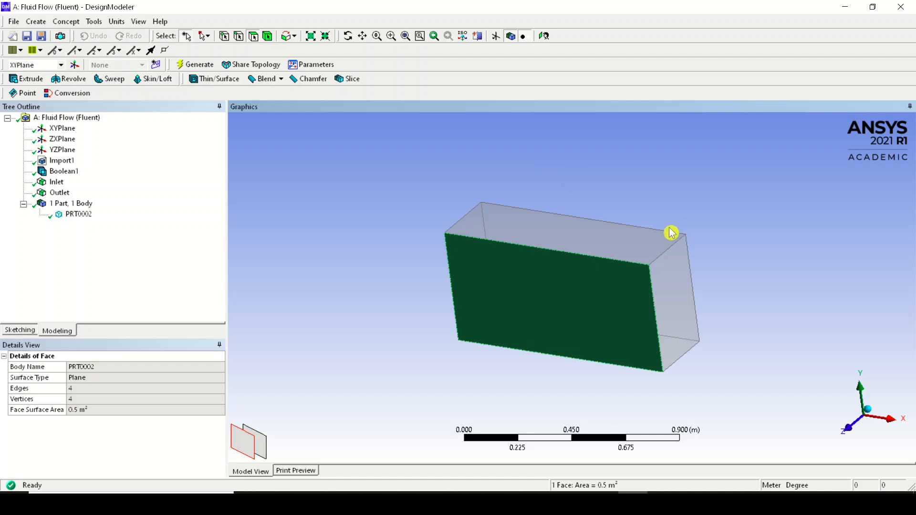
middle_drag(679, 199, 564, 302)
ctrl+click(558, 274)
right_click(636, 301)
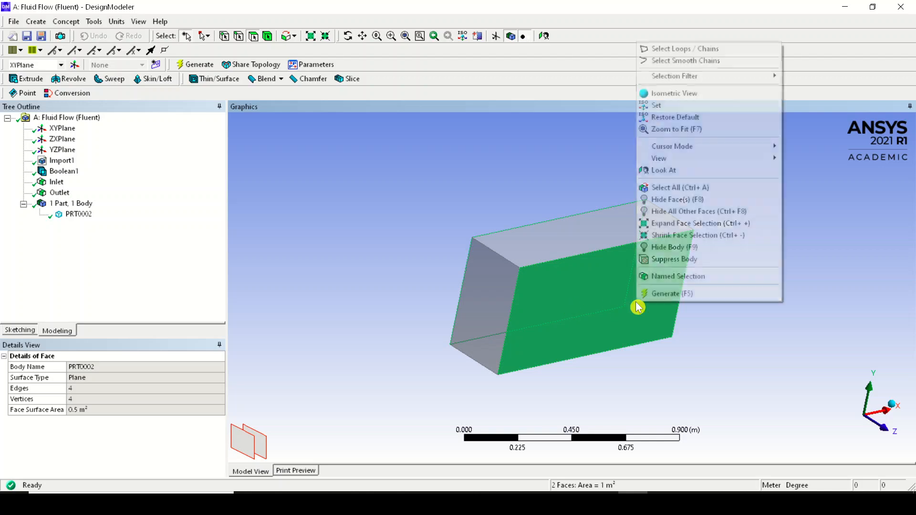
click(675, 276)
click(101, 377)
click(105, 367)
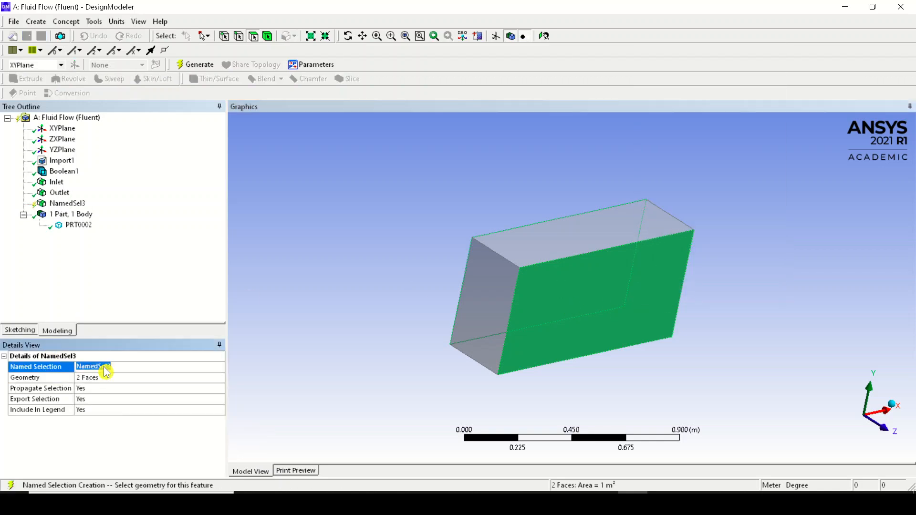
text(Symmetry)
key(Return)
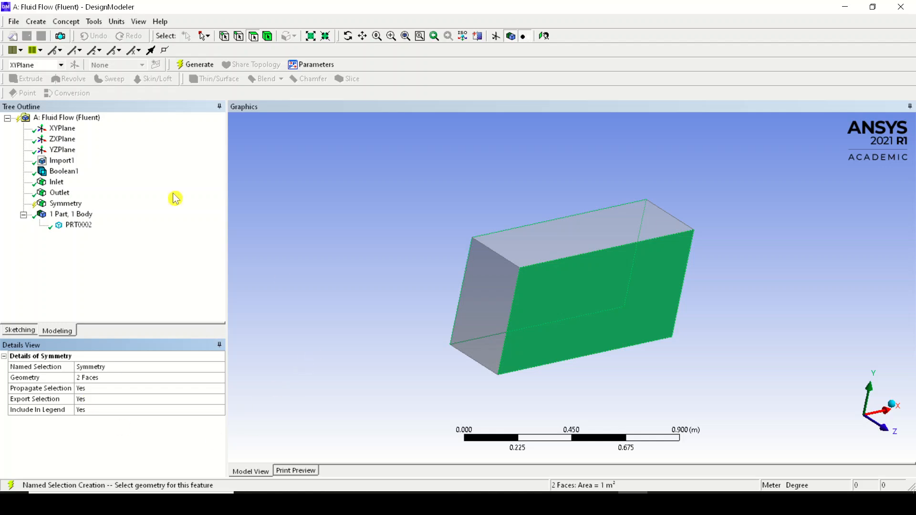
Examine the two symmetry side faces and their position relative to the sign-shaped cavity inside the box.
middle_drag(508, 348, 599, 311)
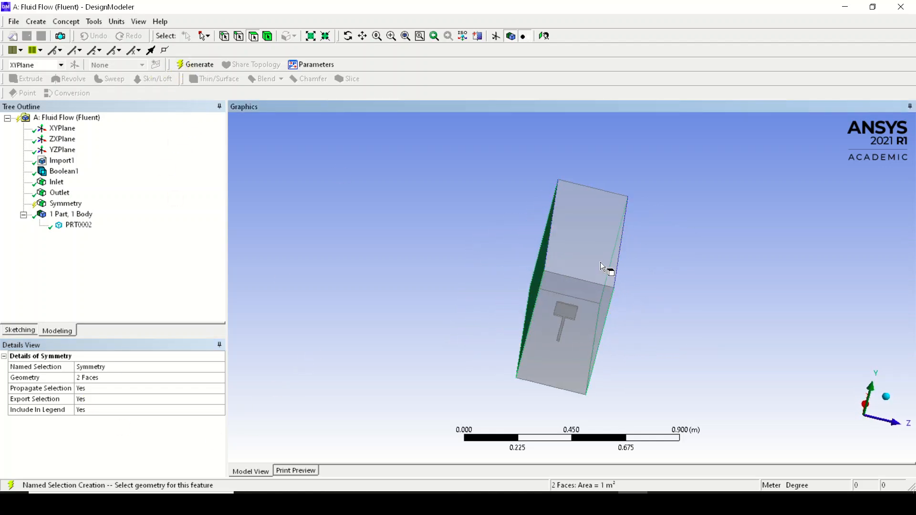
mouse_move(600, 262)
middle_down()
mouse_move(554, 248)
mouse_move(607, 247)
mouse_move(546, 253)
mouse_move(589, 262)
middle_up()
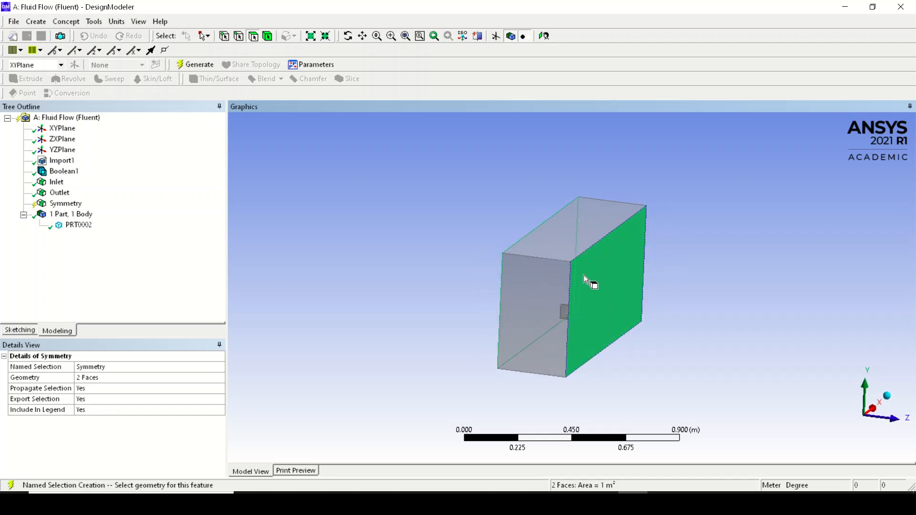
middle_drag(587, 280, 622, 288)
scroll(636, 336, up, 10)
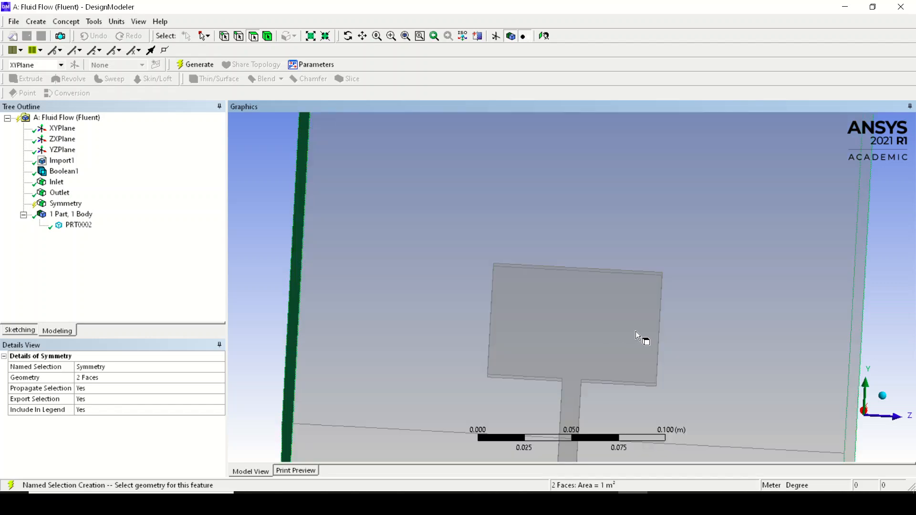
scroll(606, 327, down, 2)
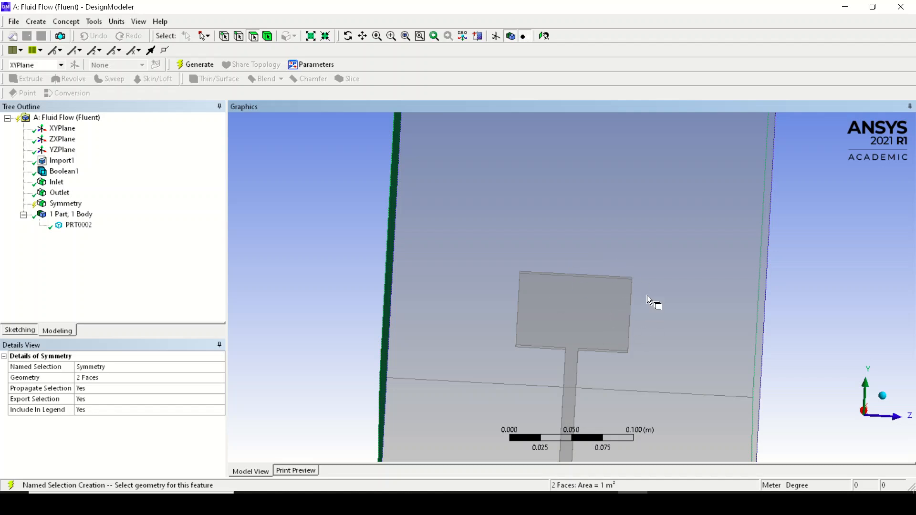
middle_drag(647, 296, 593, 330)
scroll(509, 253, down, 3)
scroll(510, 253, down, 2)
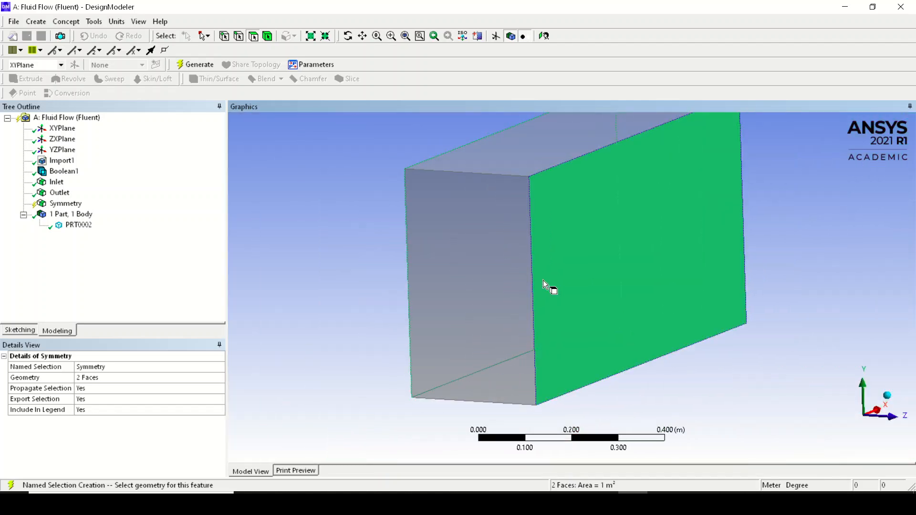
middle_drag(543, 280, 559, 288)
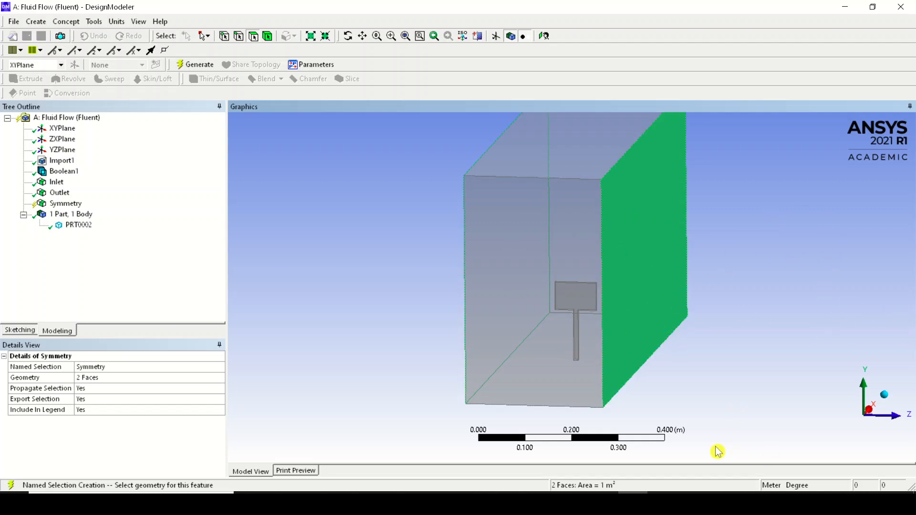
middle_drag(565, 238, 638, 313)
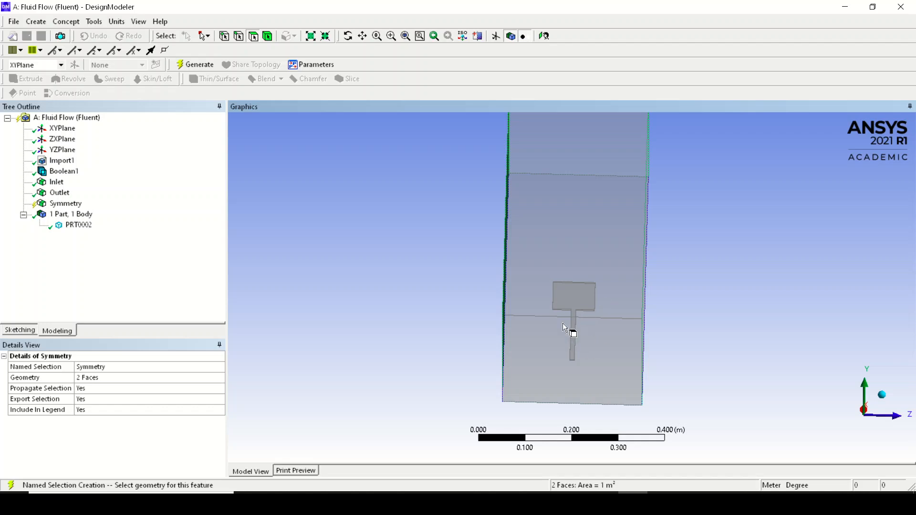
middle_drag(564, 311, 491, 321)
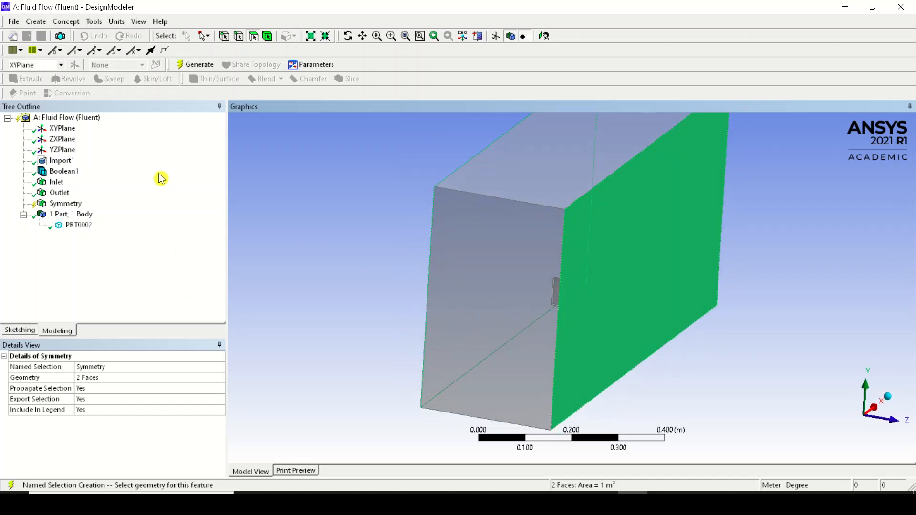
Generate the Symmetry named selection and highlight its faces on the model.
click(198, 64)
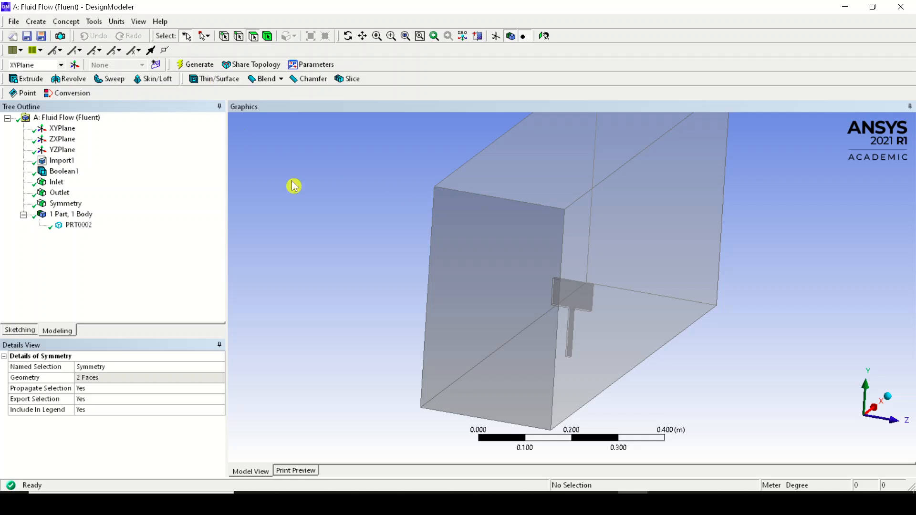
click(67, 204)
middle_drag(391, 213, 365, 237)
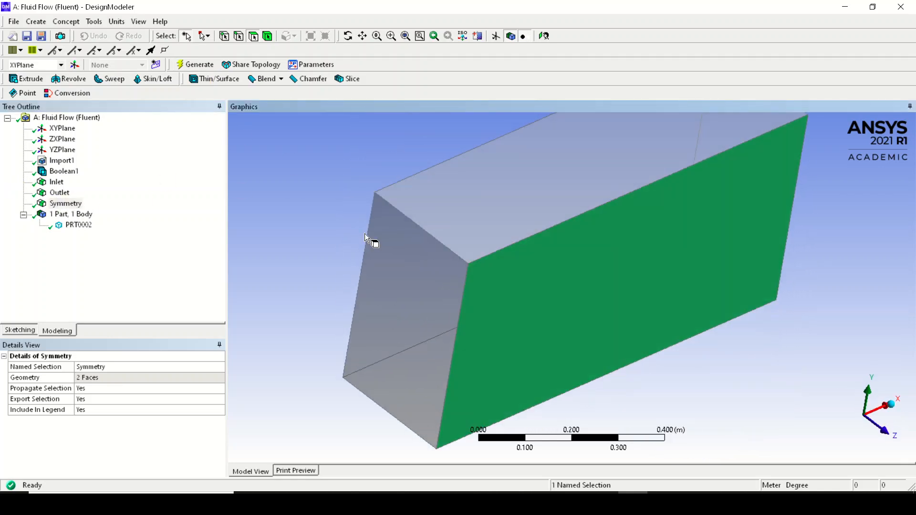
click(476, 185)
right_click(504, 162)
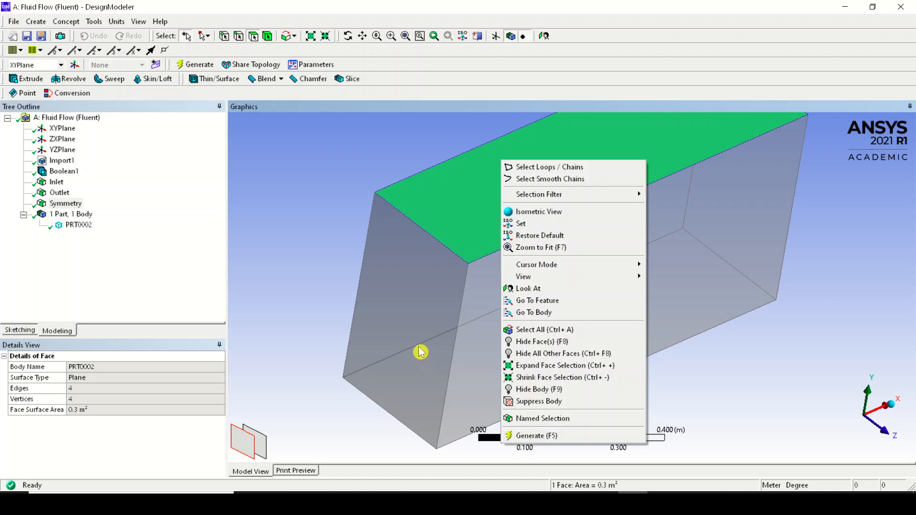
click(334, 248)
Create a named selection called Wall on the top face of the box.
middle_drag(399, 315, 364, 256)
middle_drag(549, 137, 562, 211)
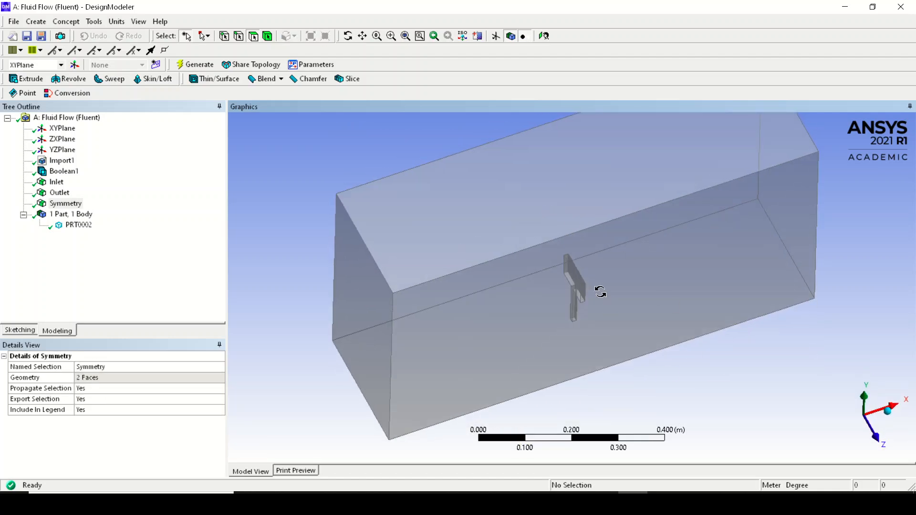
middle_drag(600, 292, 514, 187)
right_click(507, 163)
click(467, 165)
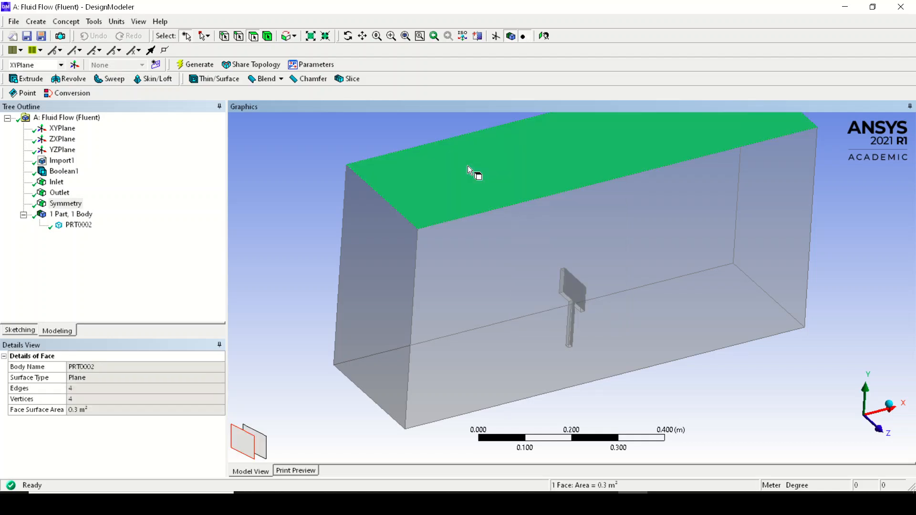
right_click(471, 172)
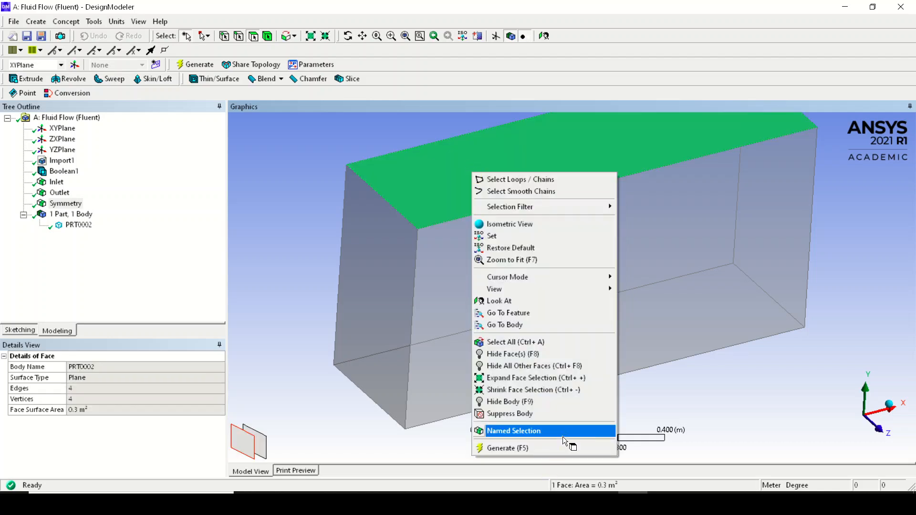
click(563, 432)
click(143, 377)
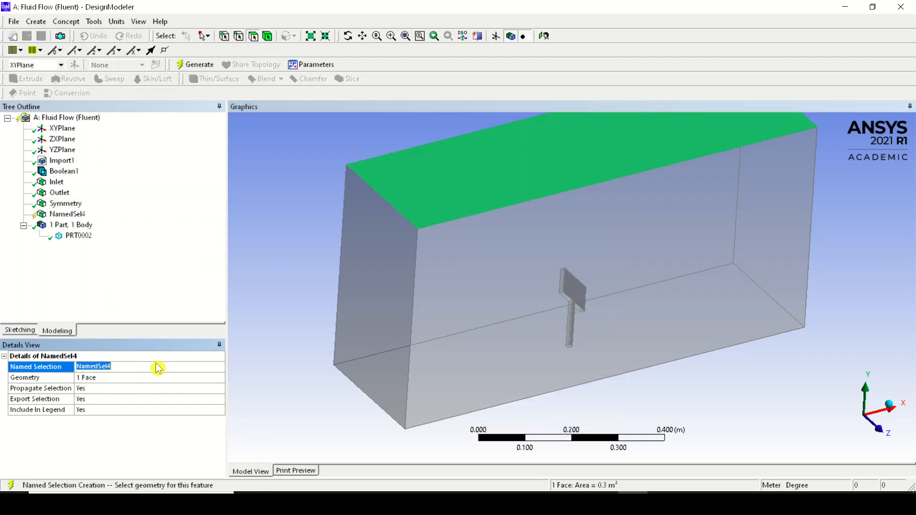
text(Wall)
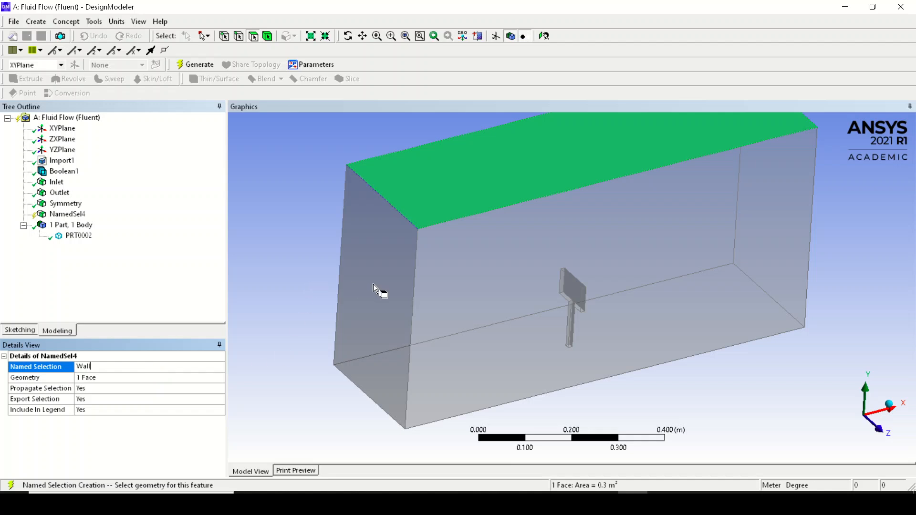
Try to add the bottom face of the box to the Wall named selection and generate it.
middle_drag(379, 289, 358, 219)
ctrl+click(402, 250)
middle_drag(431, 230, 450, 235)
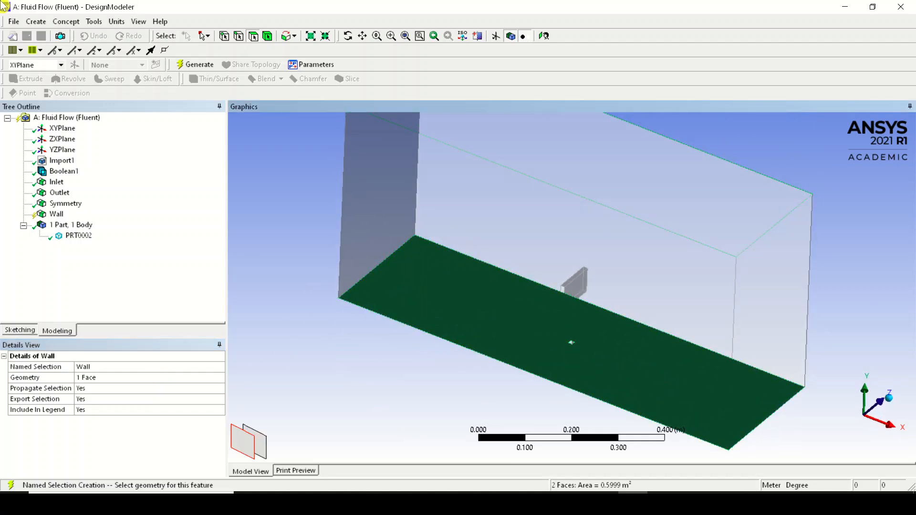
middle_drag(488, 330, 460, 394)
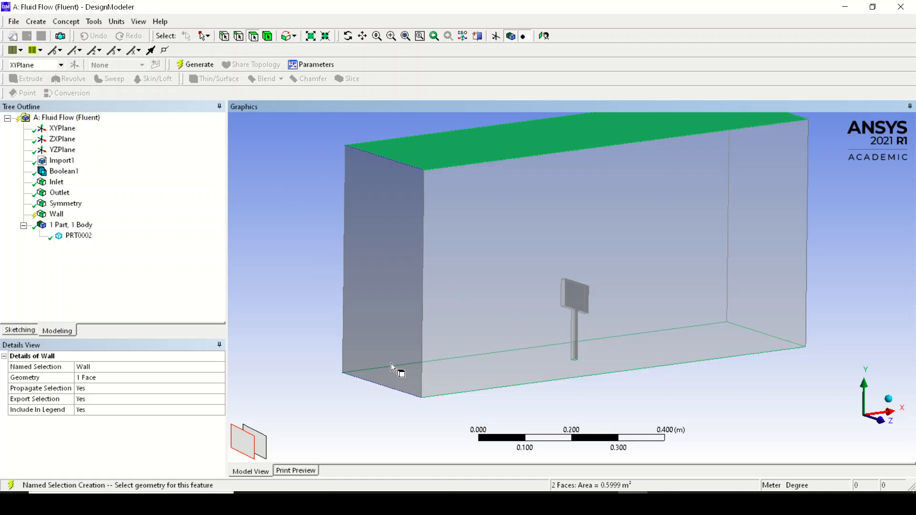
middle_drag(391, 363, 389, 315)
middle_drag(449, 299, 417, 345)
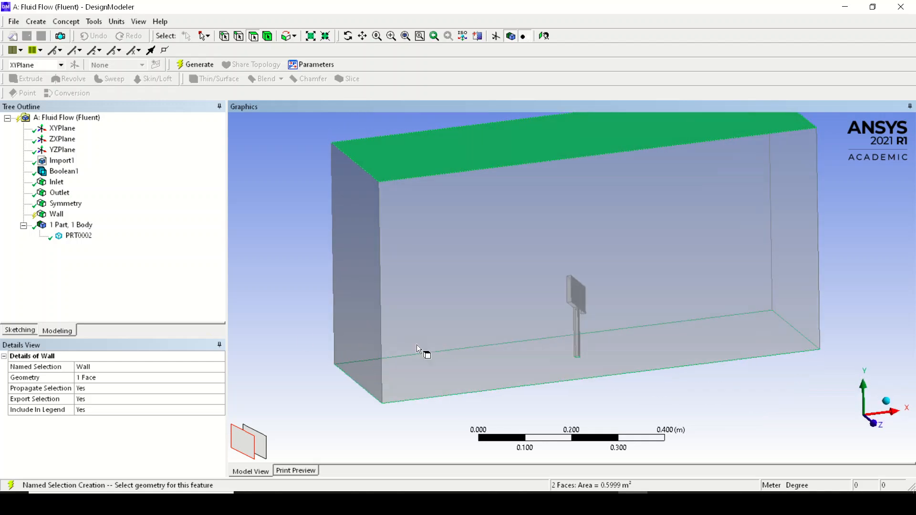
click(193, 65)
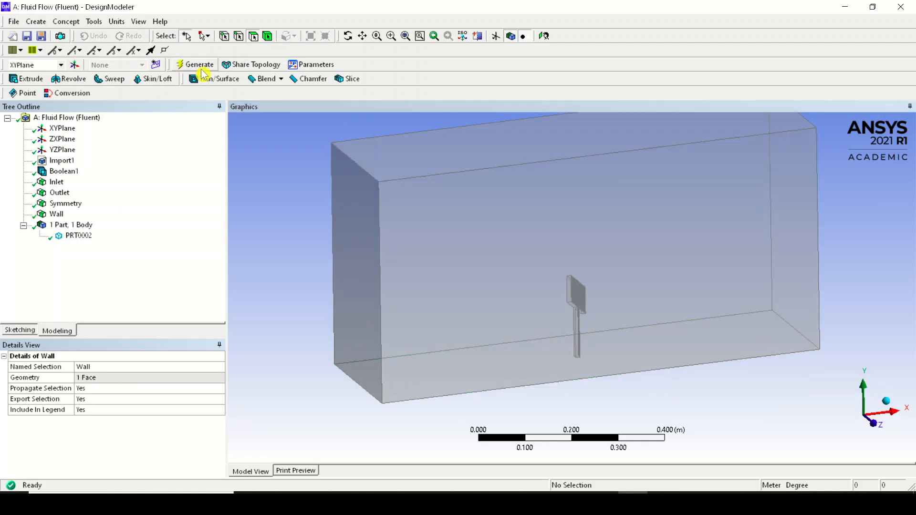
Review which box faces the Inlet, Outlet and Symmetry named selections cover.
click(56, 181)
middle_drag(437, 233, 235, 203)
click(59, 192)
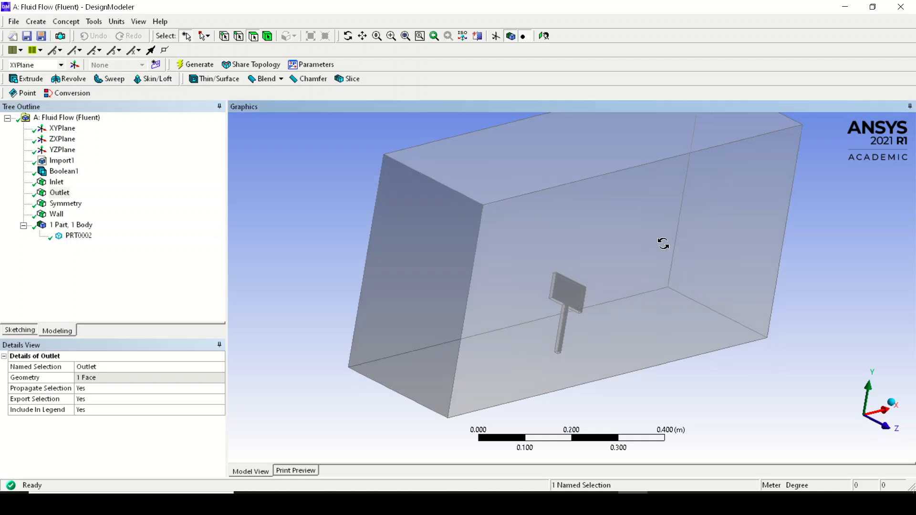
middle_drag(663, 243, 525, 256)
click(66, 203)
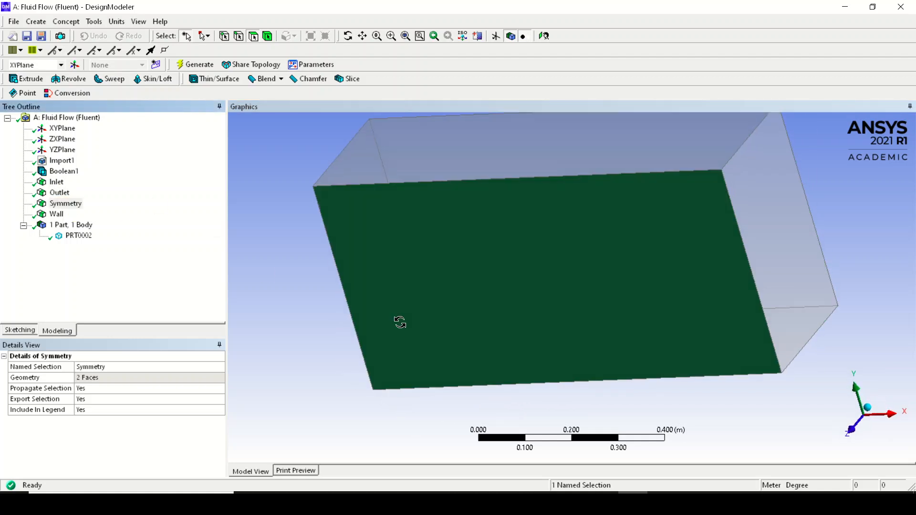
middle_drag(399, 321, 432, 311)
Edit the Wall named selection to include both the top and bottom faces of the box, regenerate it and highlight its faces.
click(56, 213)
right_click(56, 214)
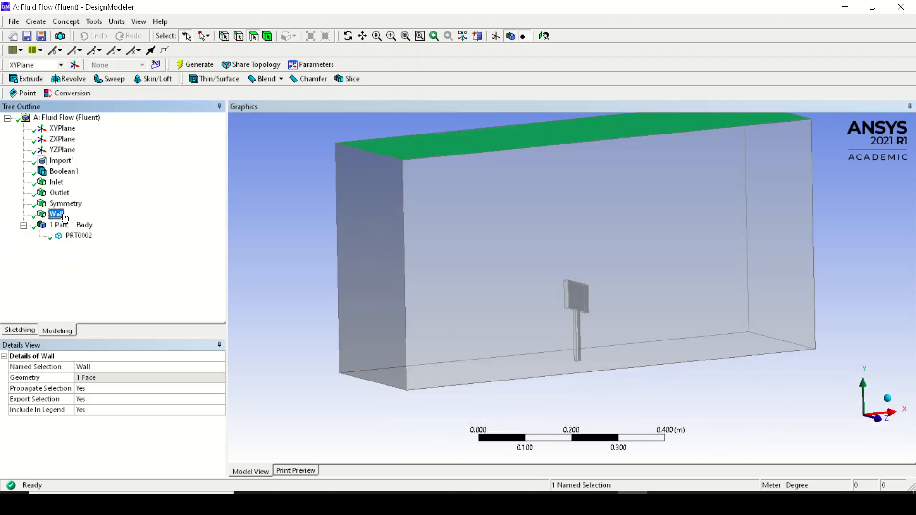
click(88, 220)
middle_drag(386, 353, 403, 402)
ctrl+click(407, 316)
click(92, 379)
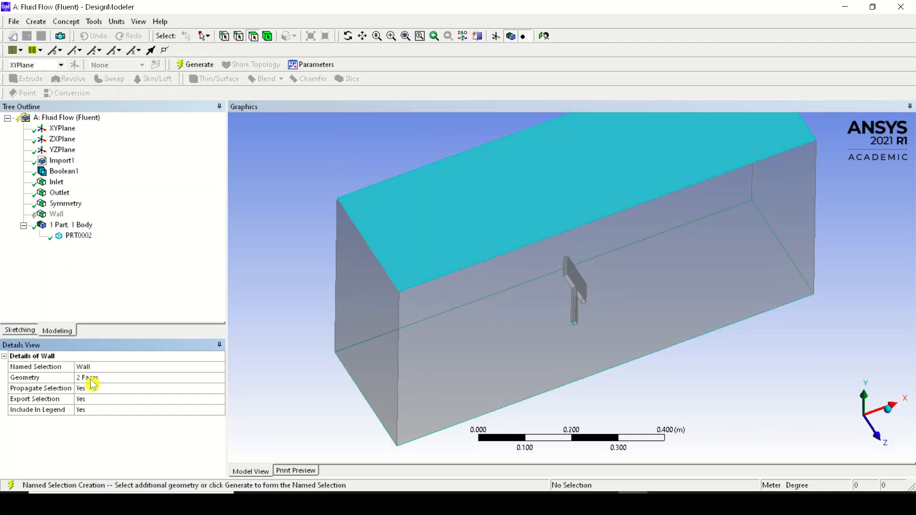
click(207, 67)
click(57, 214)
middle_drag(256, 277, 421, 296)
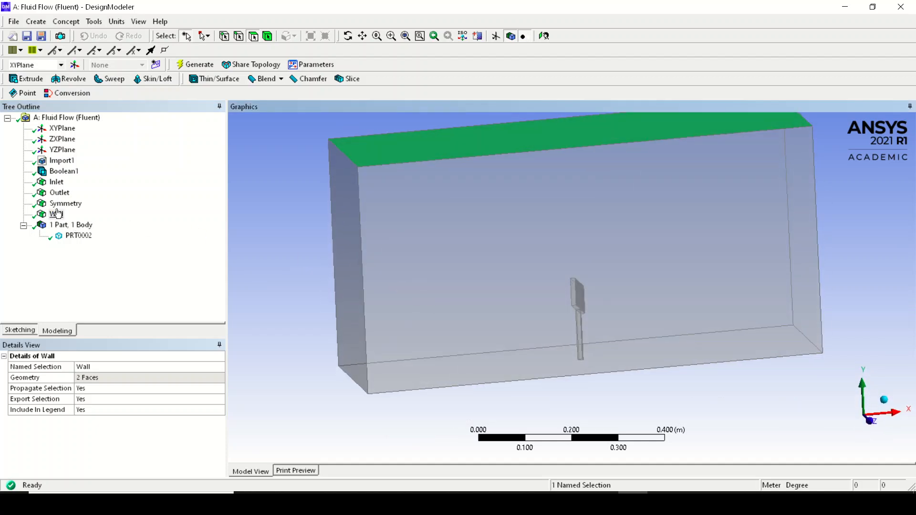
middle_drag(307, 302, 329, 323)
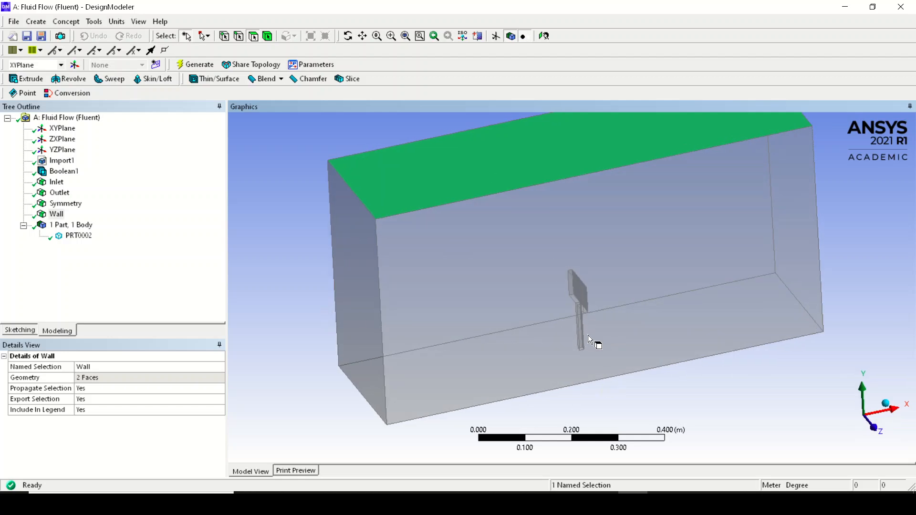
Hide the faces of the Symmetry and Wall named selections to expose the sign-shaped cavity inside the box.
click(59, 215)
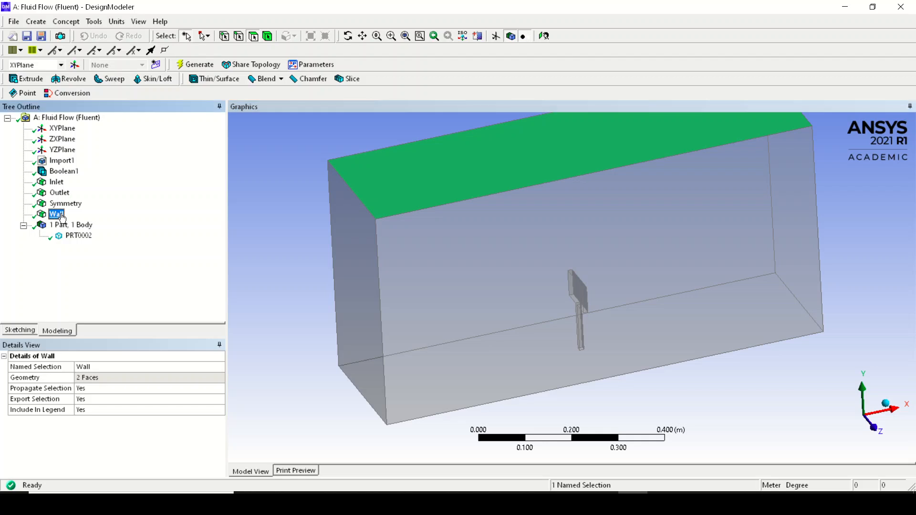
ctrl+click(71, 207)
right_click(71, 207)
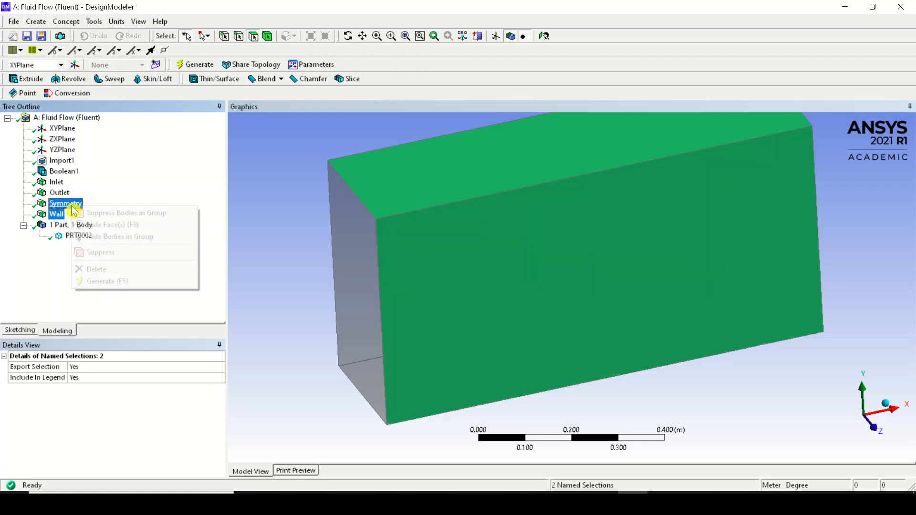
click(95, 225)
middle_drag(581, 381, 609, 398)
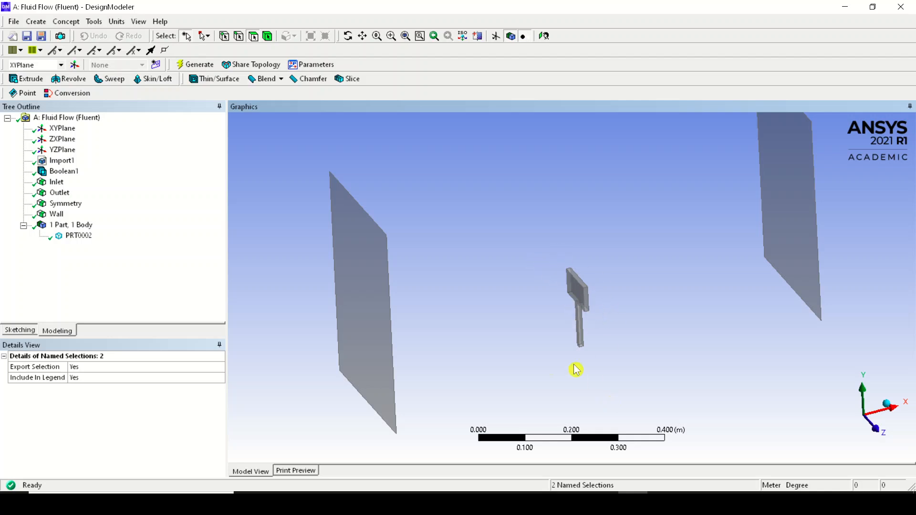
middle_drag(622, 369, 563, 288)
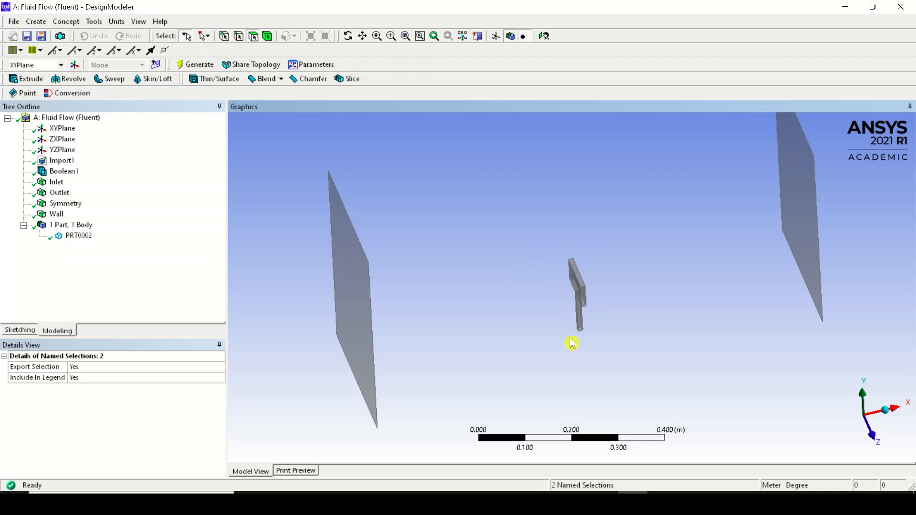
click(209, 36)
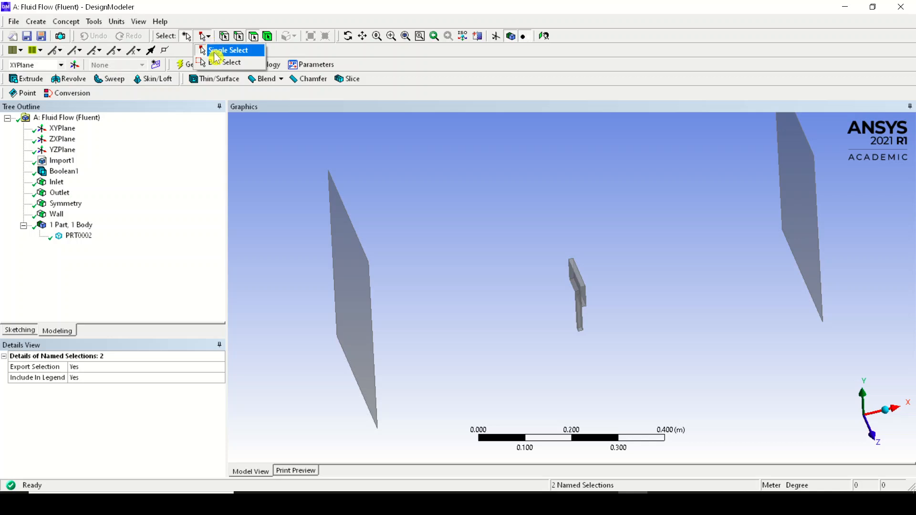
click(242, 53)
click(338, 288)
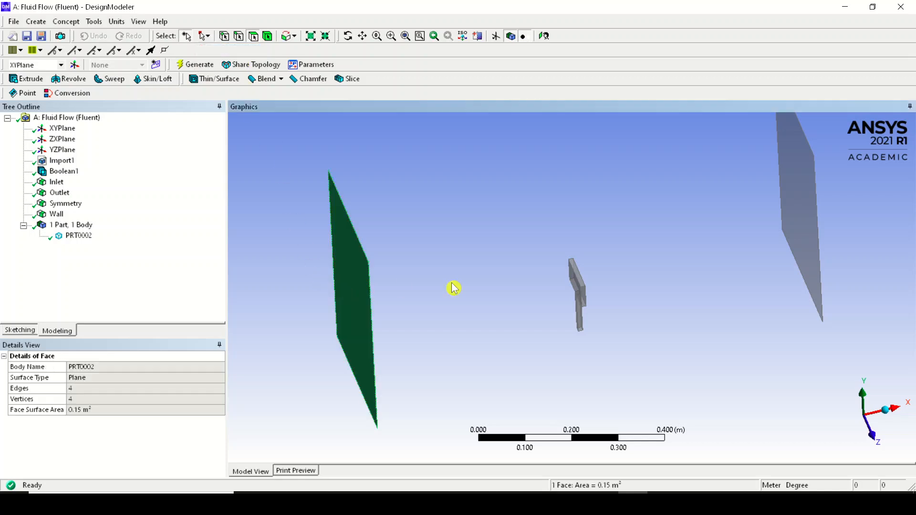
click(827, 240)
Box-select all faces of the sign-shaped cavity and generate a named selection called Beam from them.
click(205, 36)
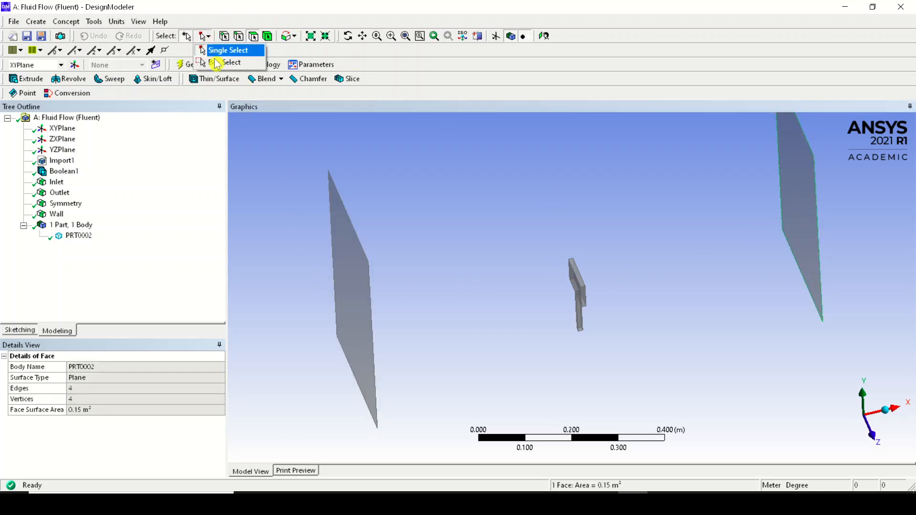
click(217, 63)
drag(497, 210, 657, 371)
middle_drag(599, 353, 590, 315)
right_click(575, 294)
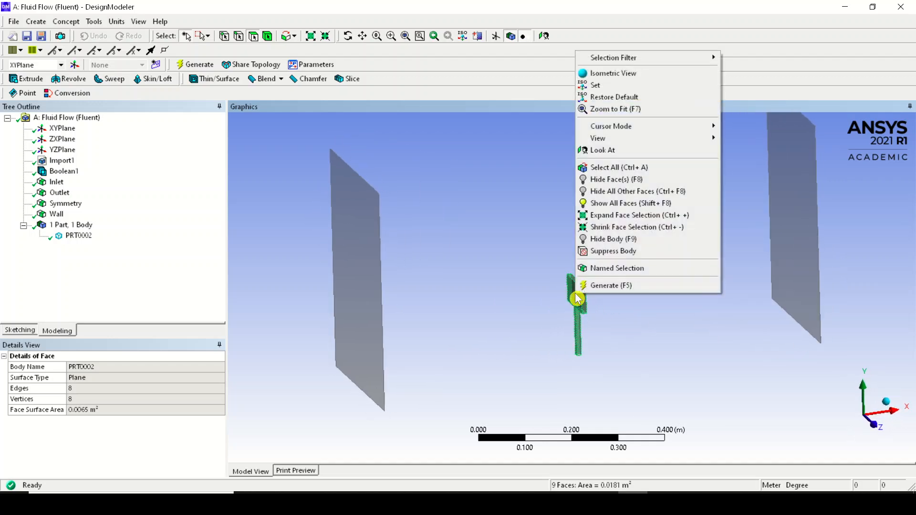
click(605, 270)
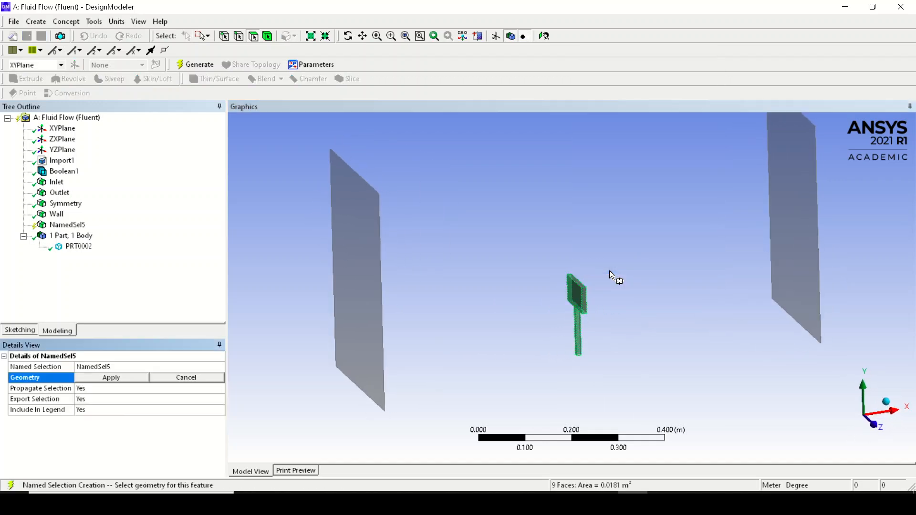
click(102, 366)
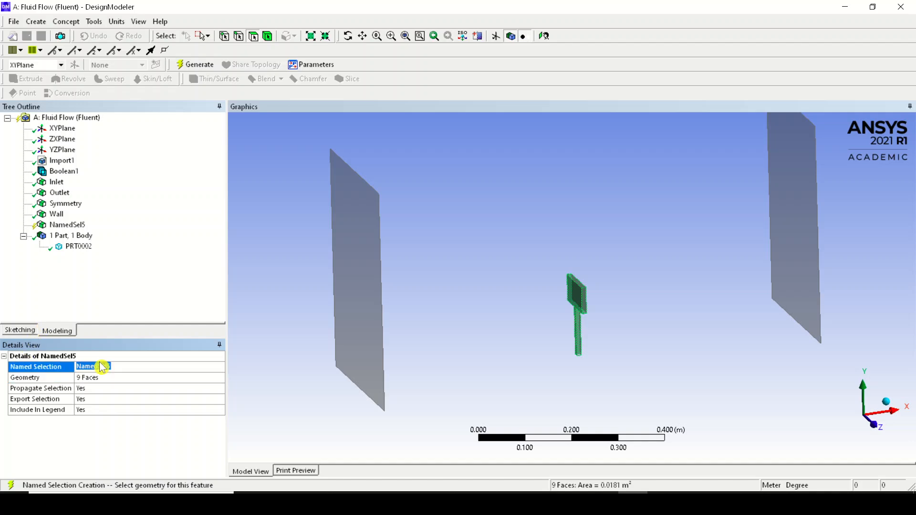
text(Beam)
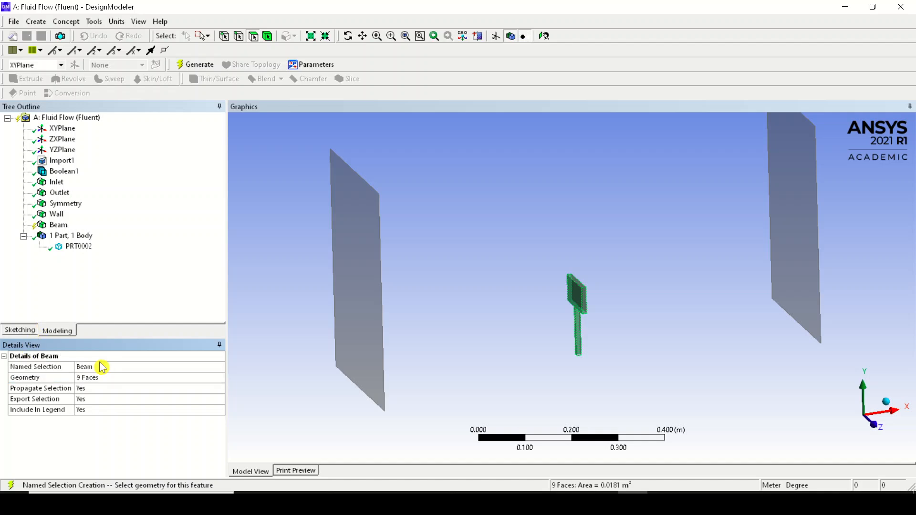
click(200, 65)
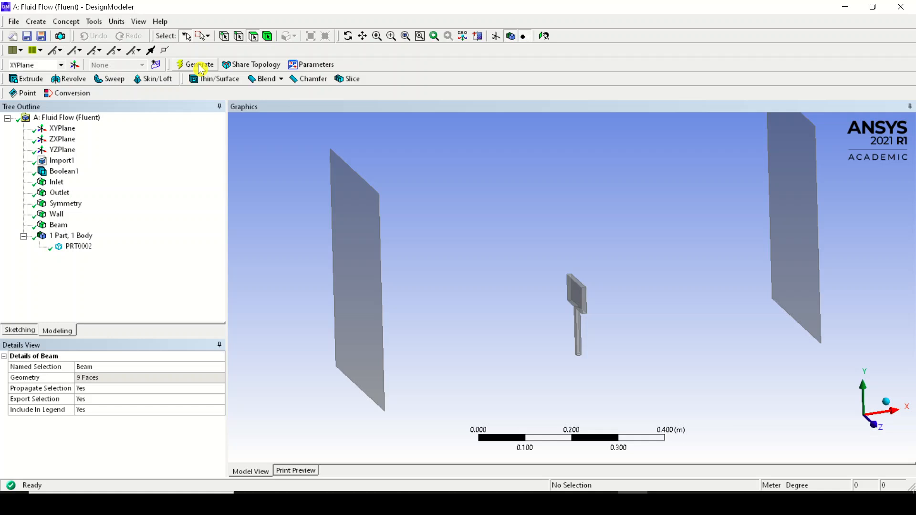
Show all hidden faces of the box again.
click(65, 204)
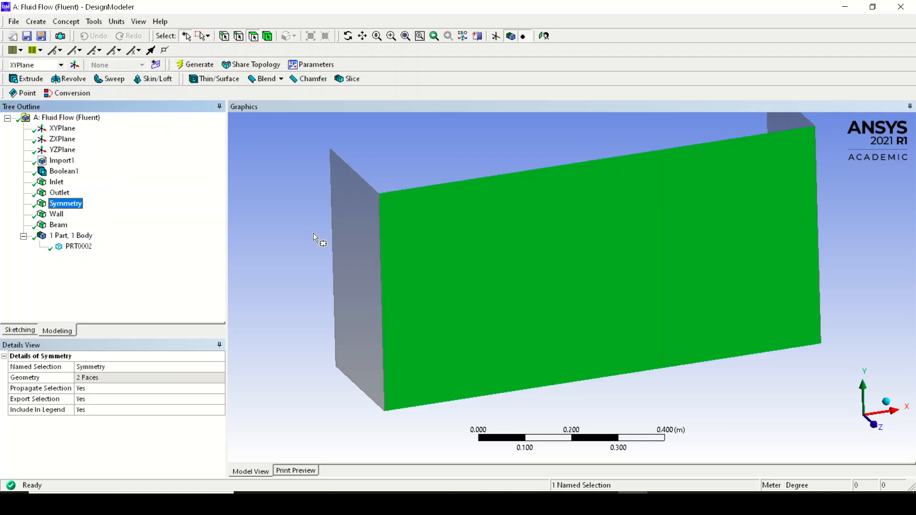
right_click(357, 228)
click(348, 210)
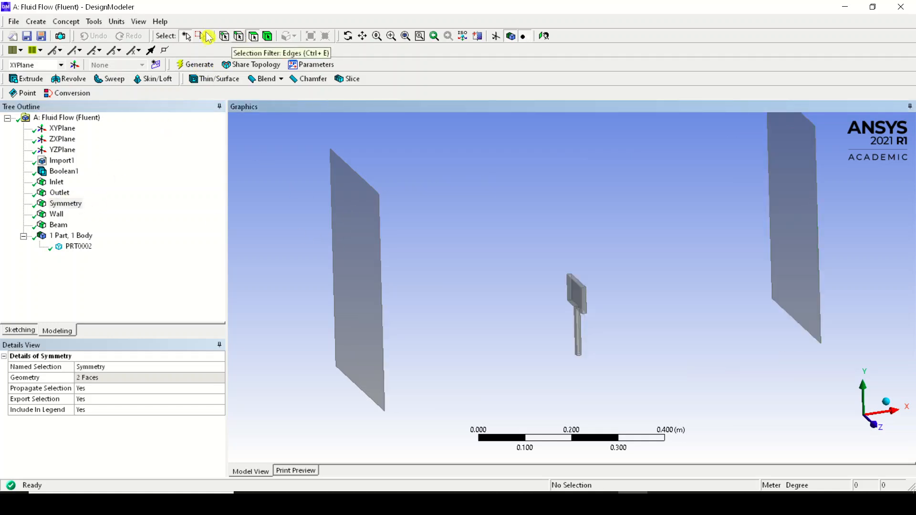
click(206, 36)
click(229, 49)
click(376, 241)
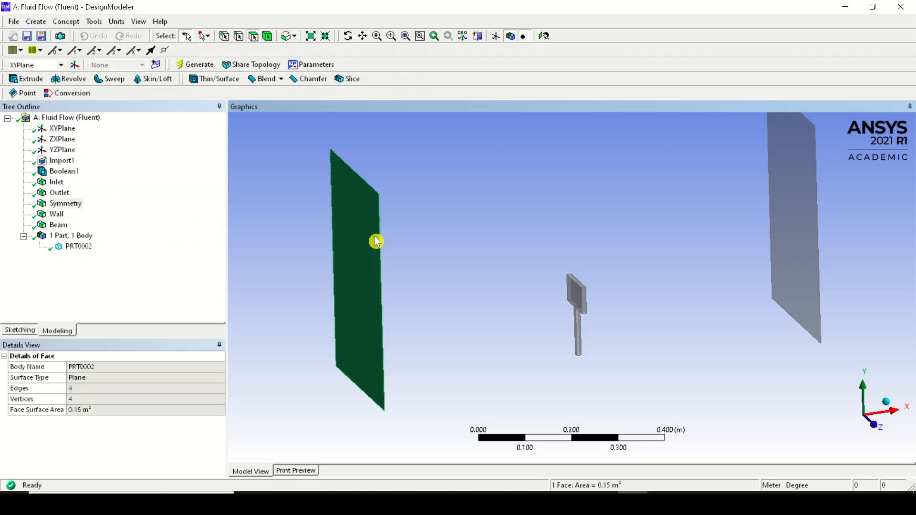
right_click(376, 241)
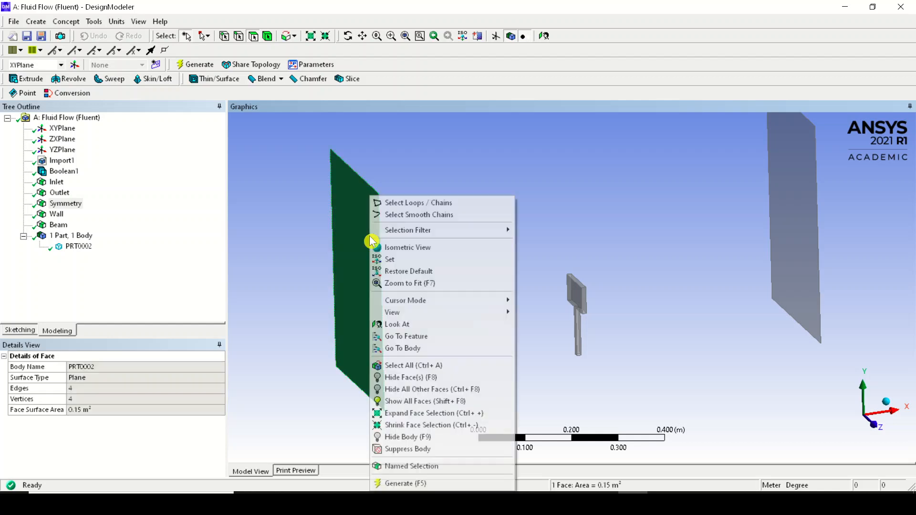
click(451, 413)
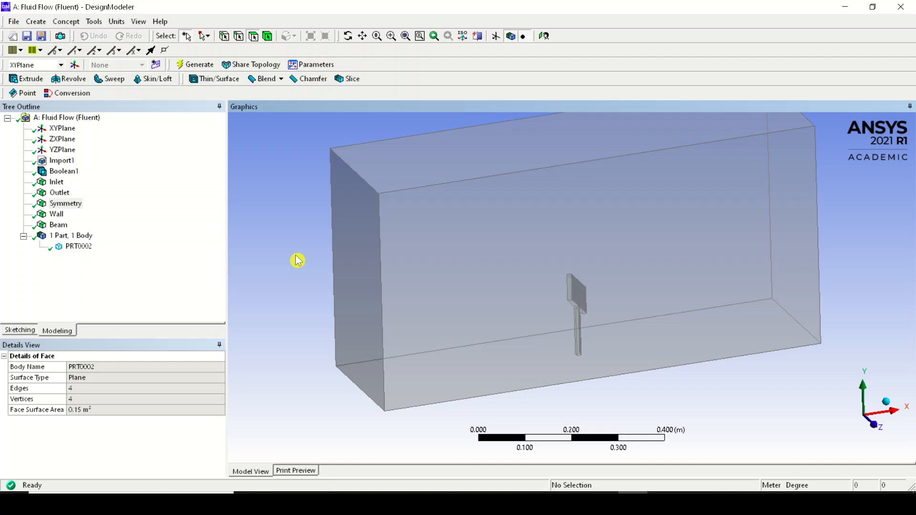
Check the faces of the Inlet, Outlet, Symmetry, Beam and Wall named selections and close the geometry editor.
click(55, 183)
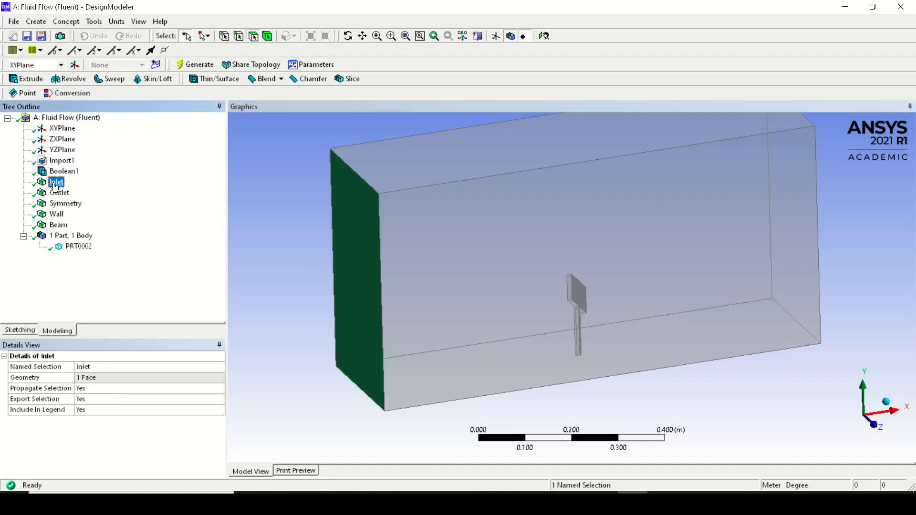
click(58, 193)
click(62, 203)
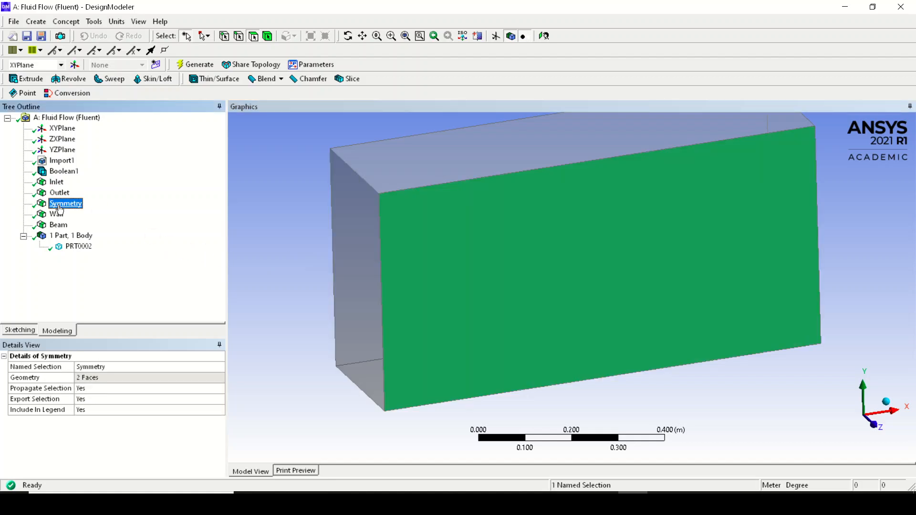
click(58, 225)
click(59, 216)
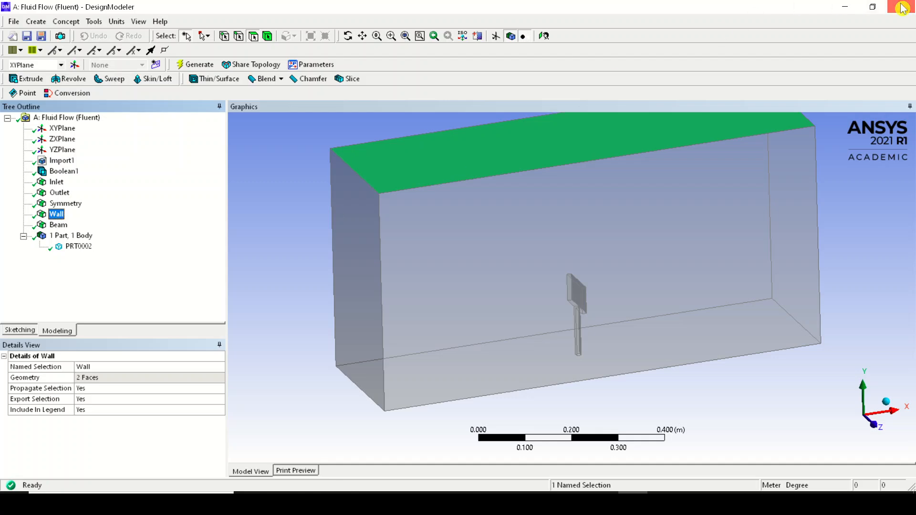
key(alt+F4)
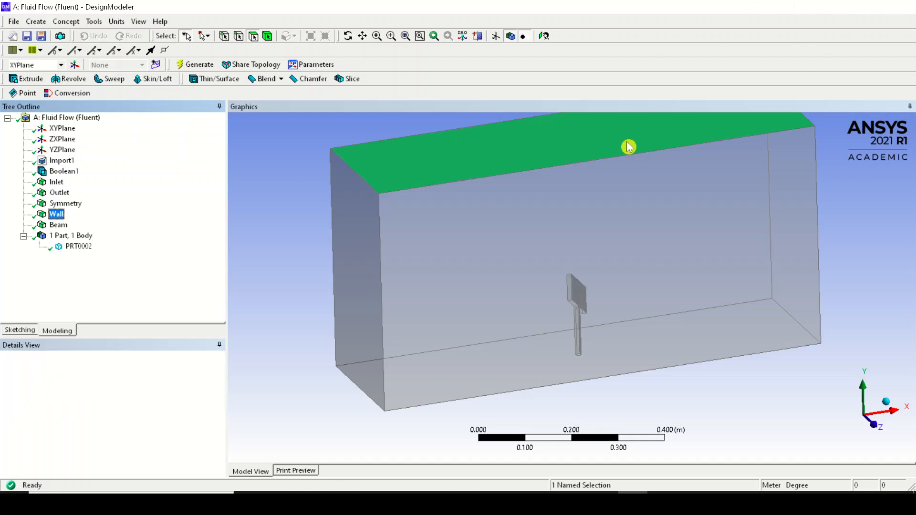